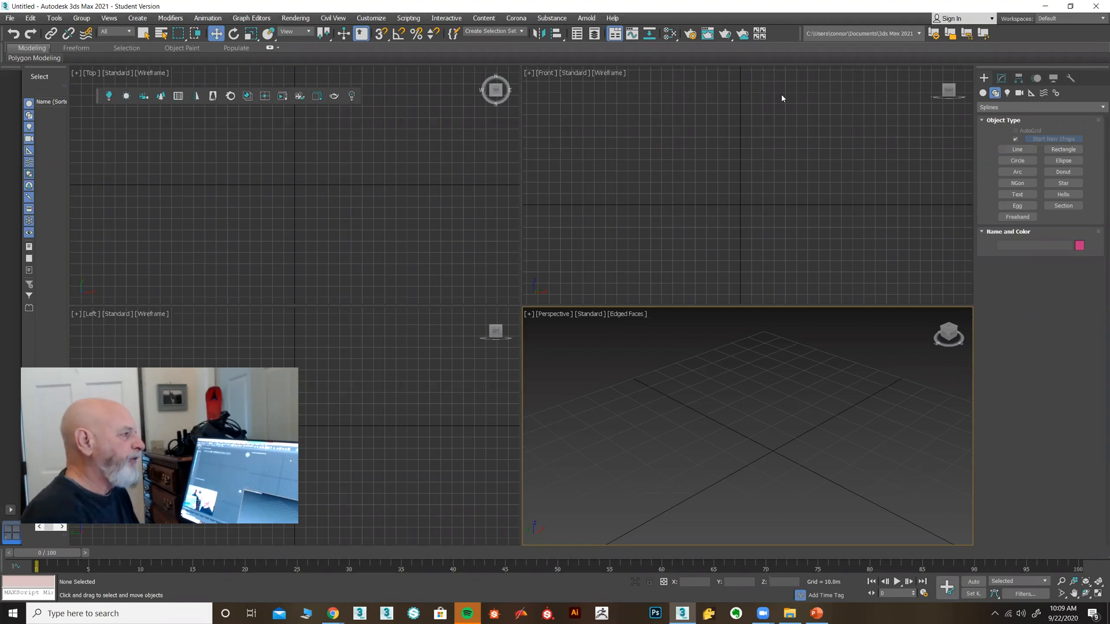
Switch back and forth between the Modify and Create command panels
left_click(1002, 79)
left_click(987, 79)
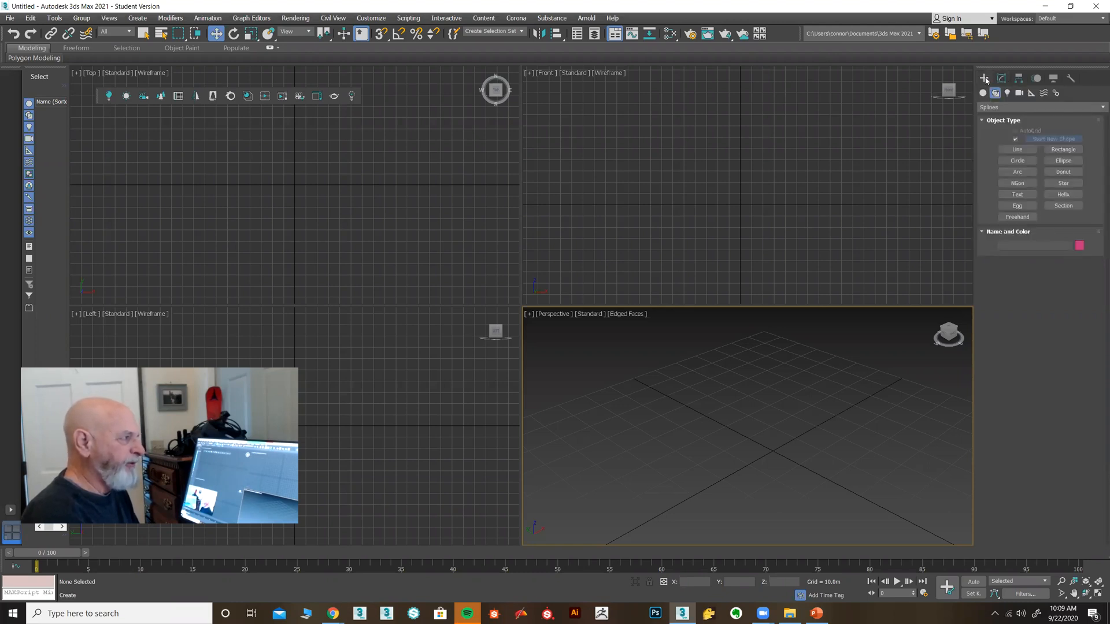
left_click(1000, 79)
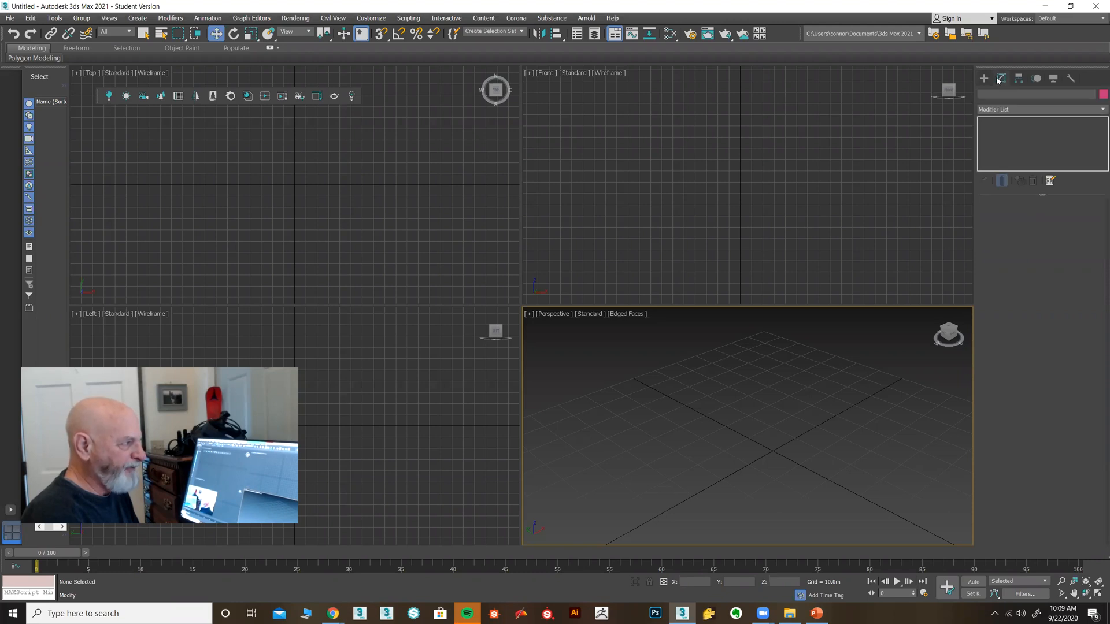
left_click(987, 80)
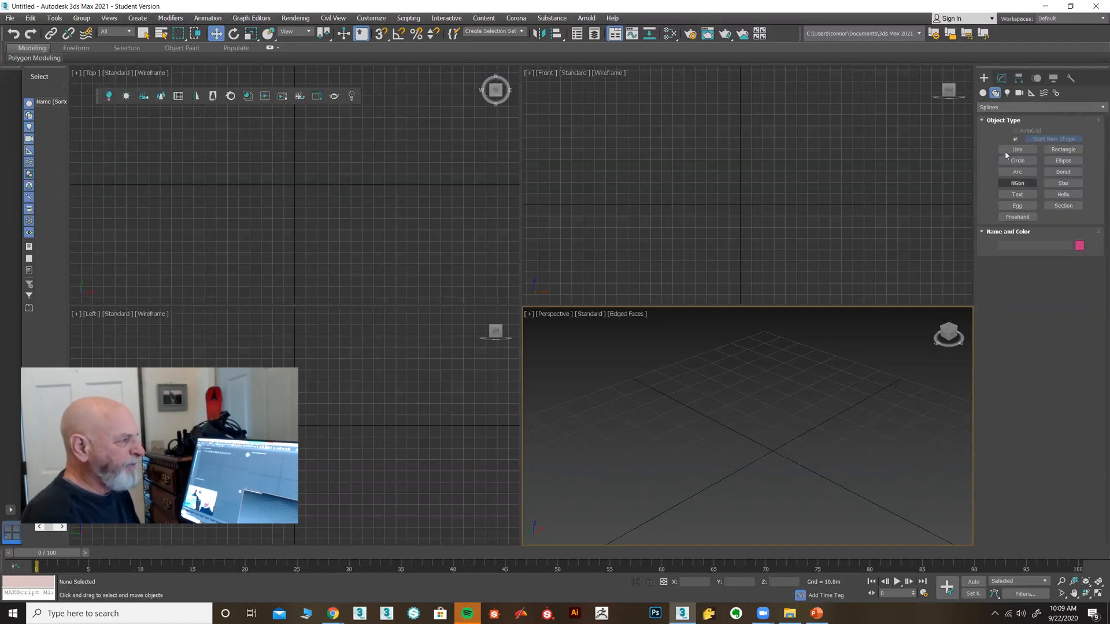
left_click(1000, 79)
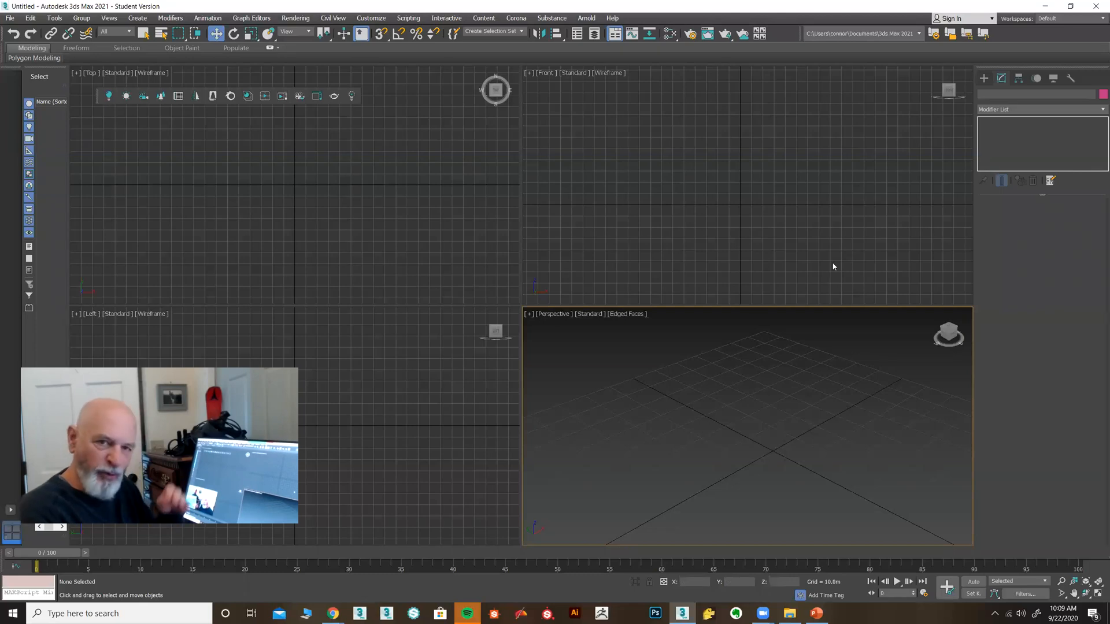
left_click(983, 78)
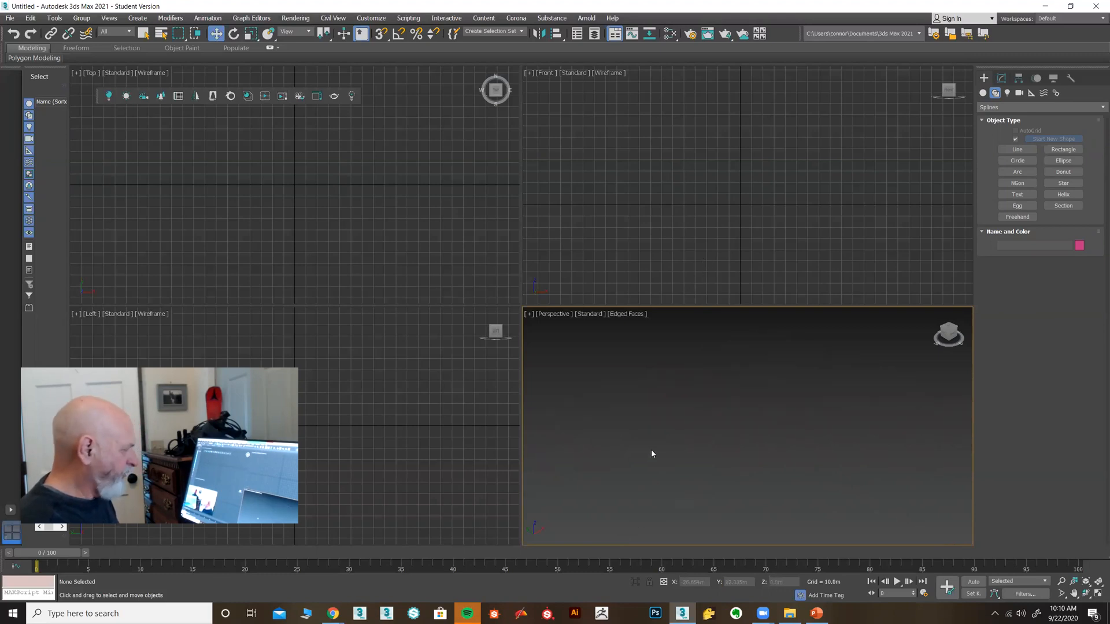
Hide the grid in the Front, Top and Left viewports
left_click(639, 213)
key("g")
left_click(362, 210)
key("g")
left_click(414, 382)
key("g")
left_click(690, 375)
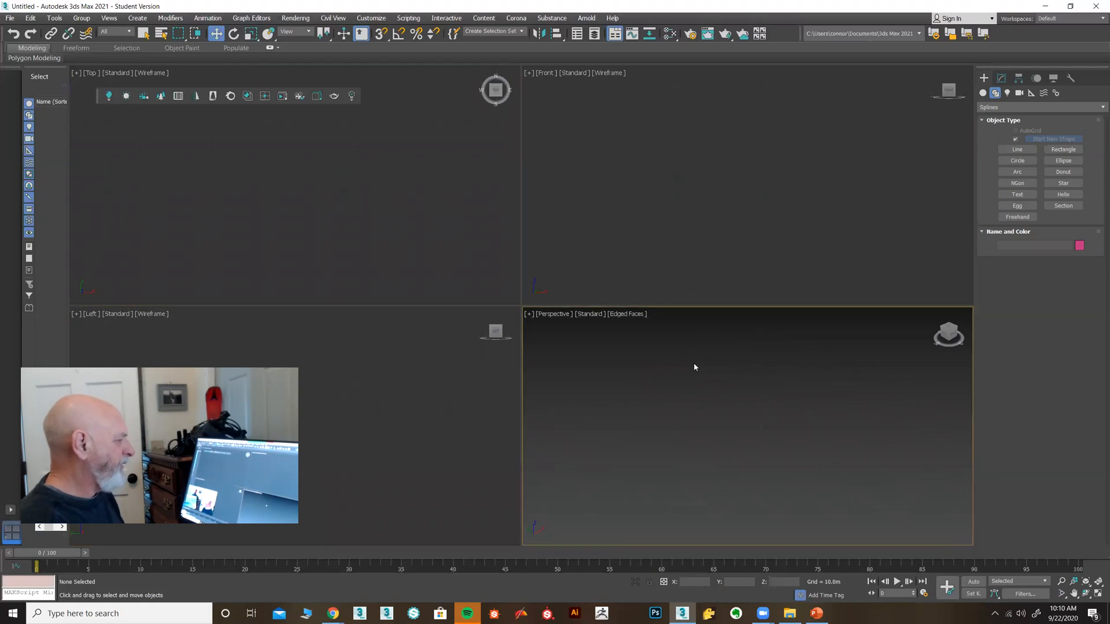
left_click(696, 183)
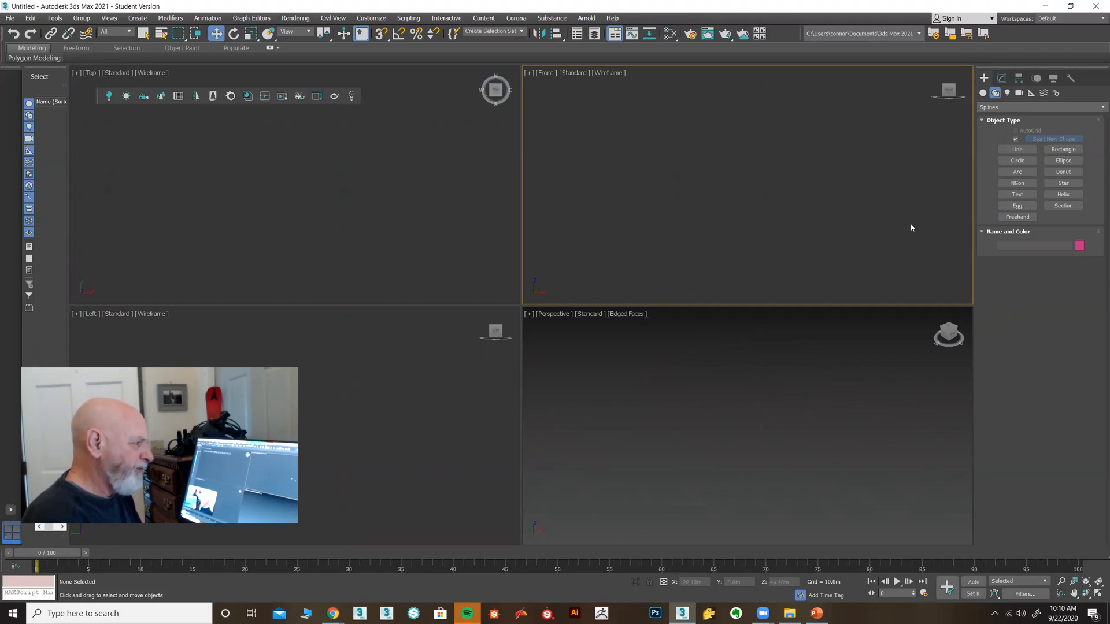
Draw a six-point star spline in the Front viewport
left_click(1054, 185)
left_click_drag(734, 180, 772, 235)
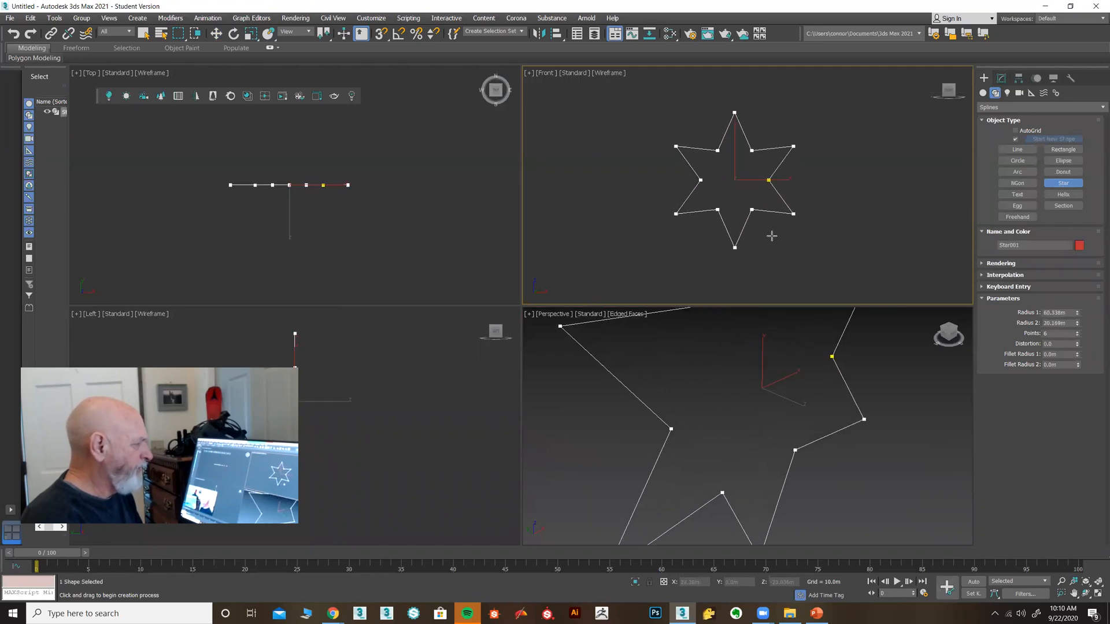
left_click(750, 205)
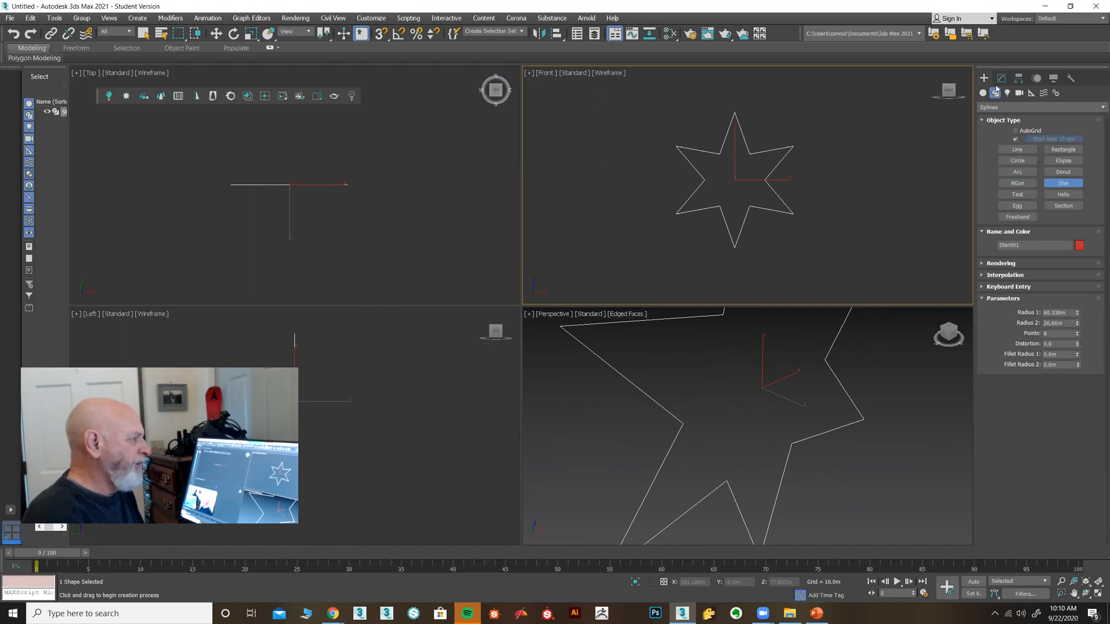
left_click(1002, 79)
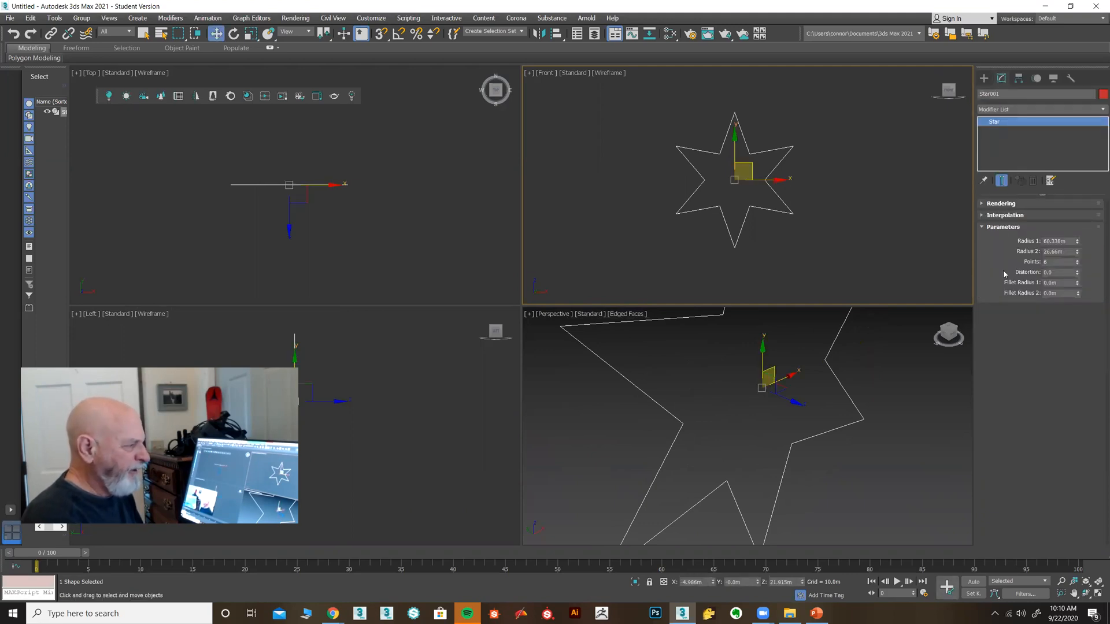
Set the star's Radius 1 to 62.751m and open the Modifier List
left_click_drag(1077, 242, 1078, 265)
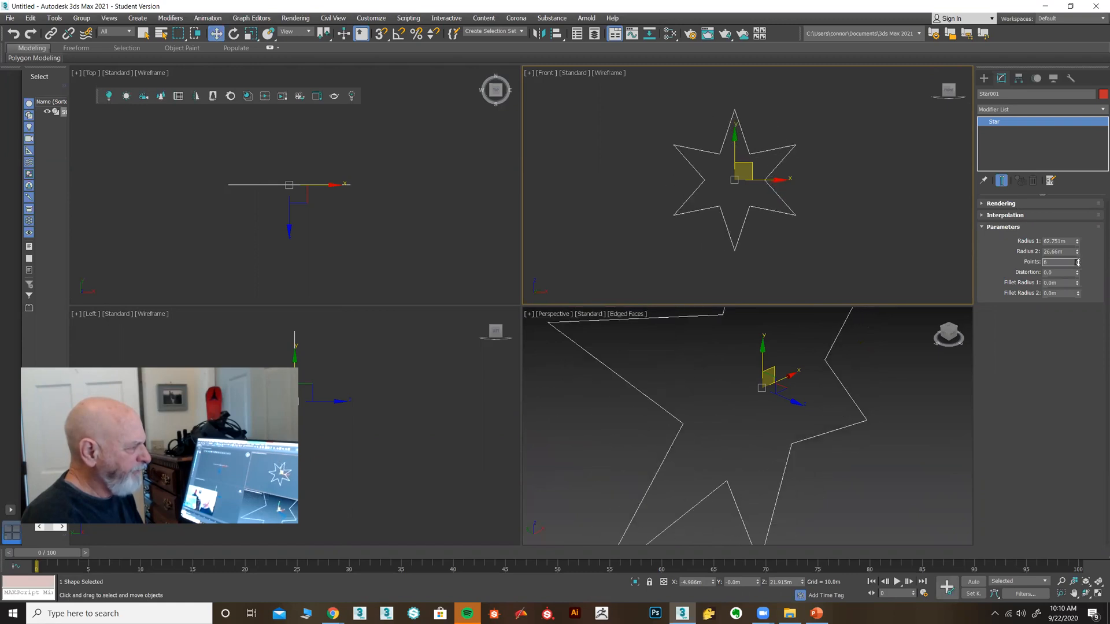
left_click(1098, 109)
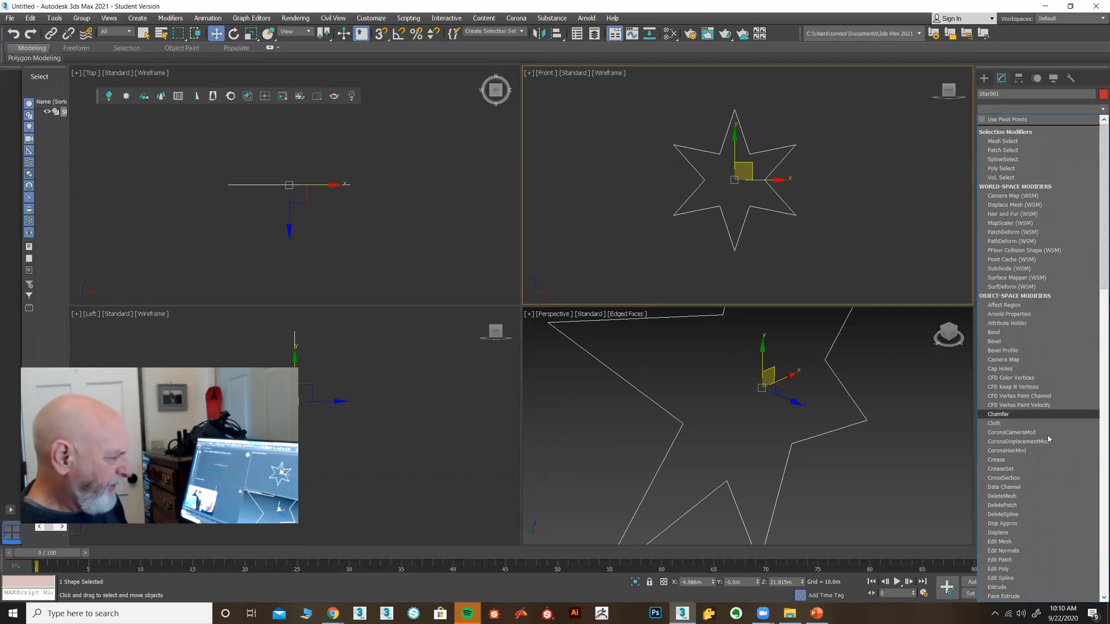
left_click(998, 588)
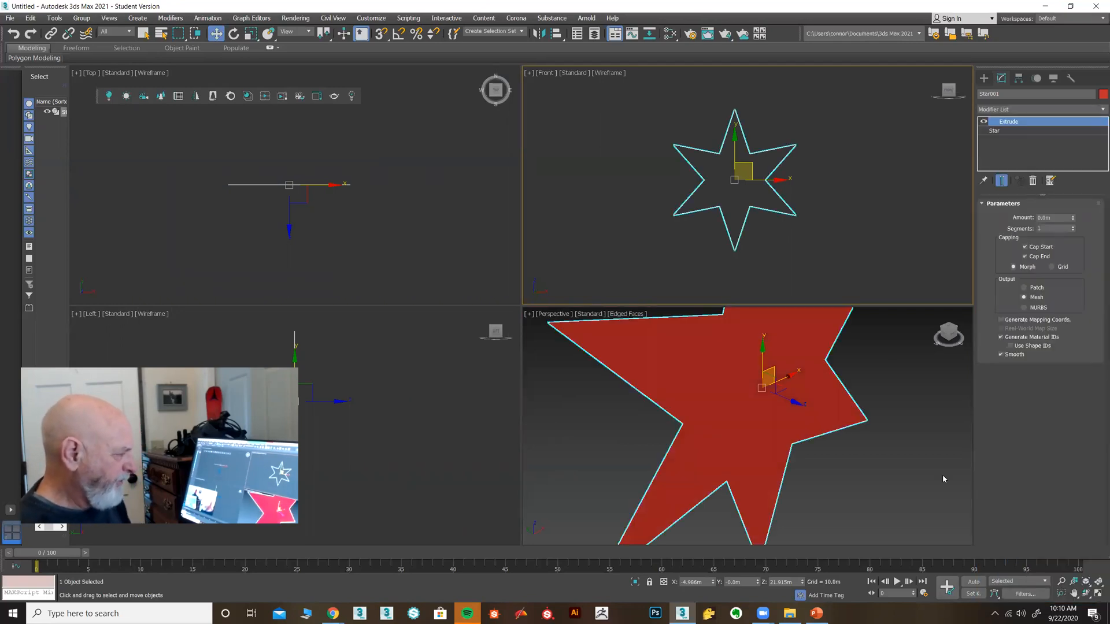
middle_click_drag(886, 452, 888, 470)
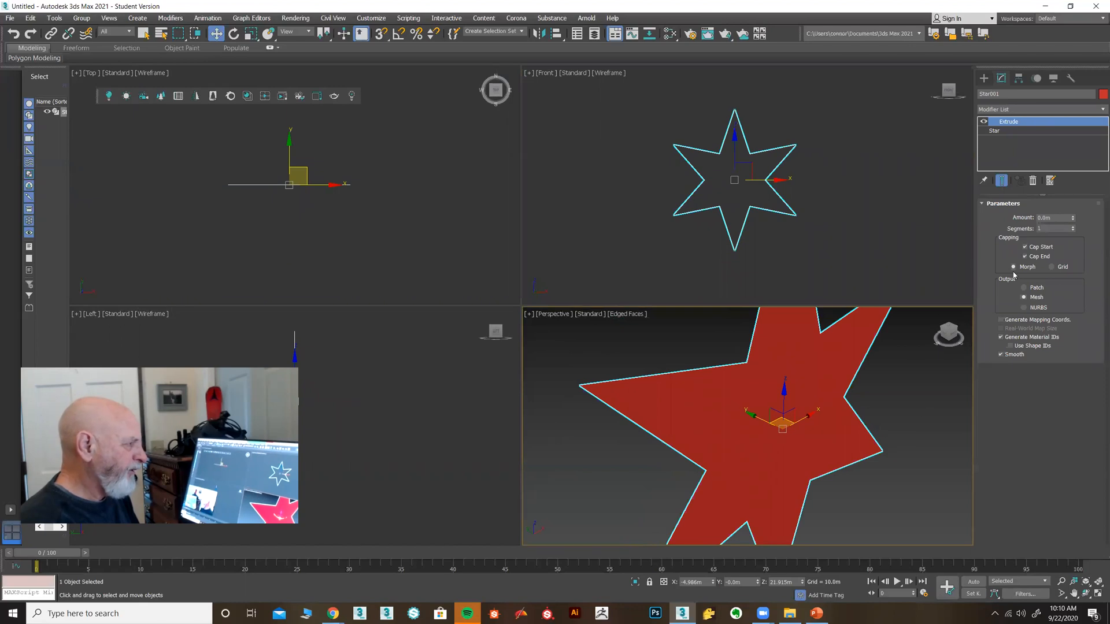
left_click(1026, 131)
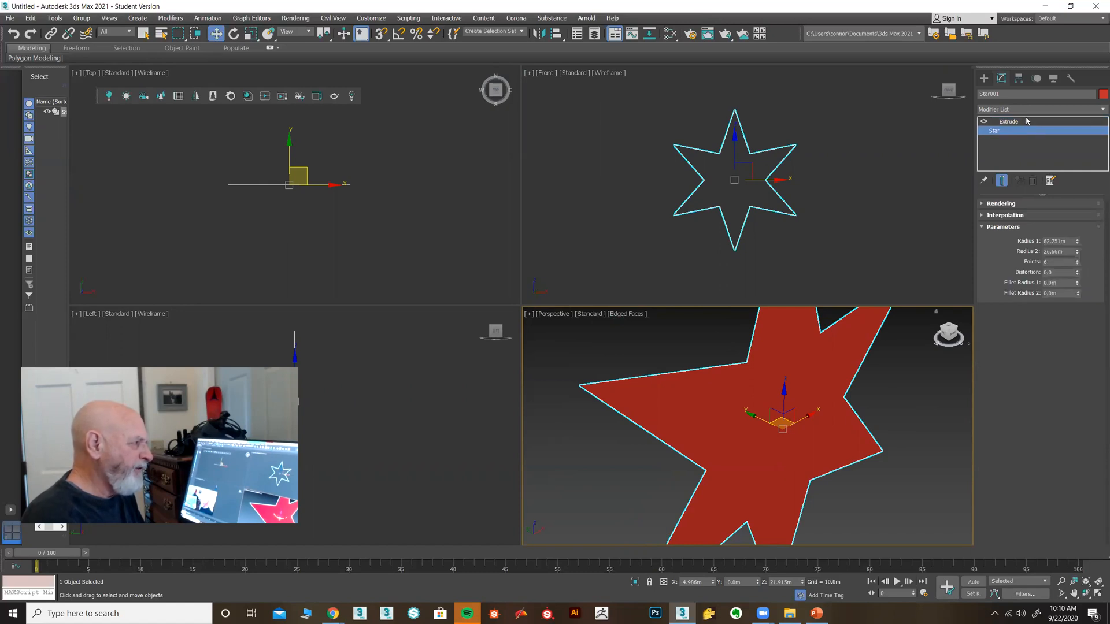
left_click(1026, 122)
left_click(1027, 131)
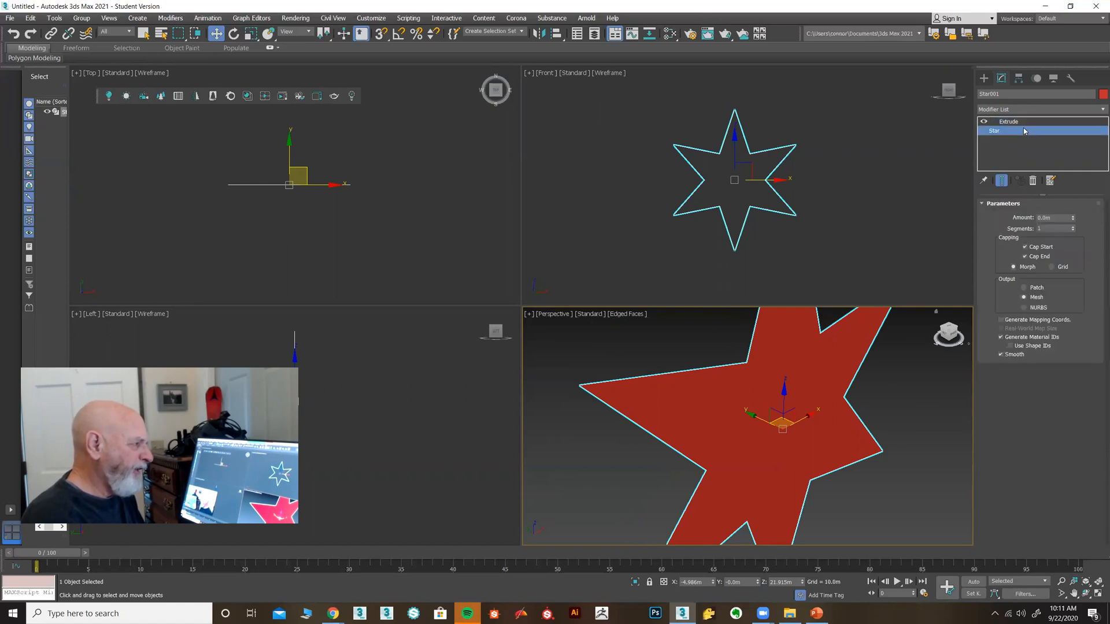
left_click(1002, 181)
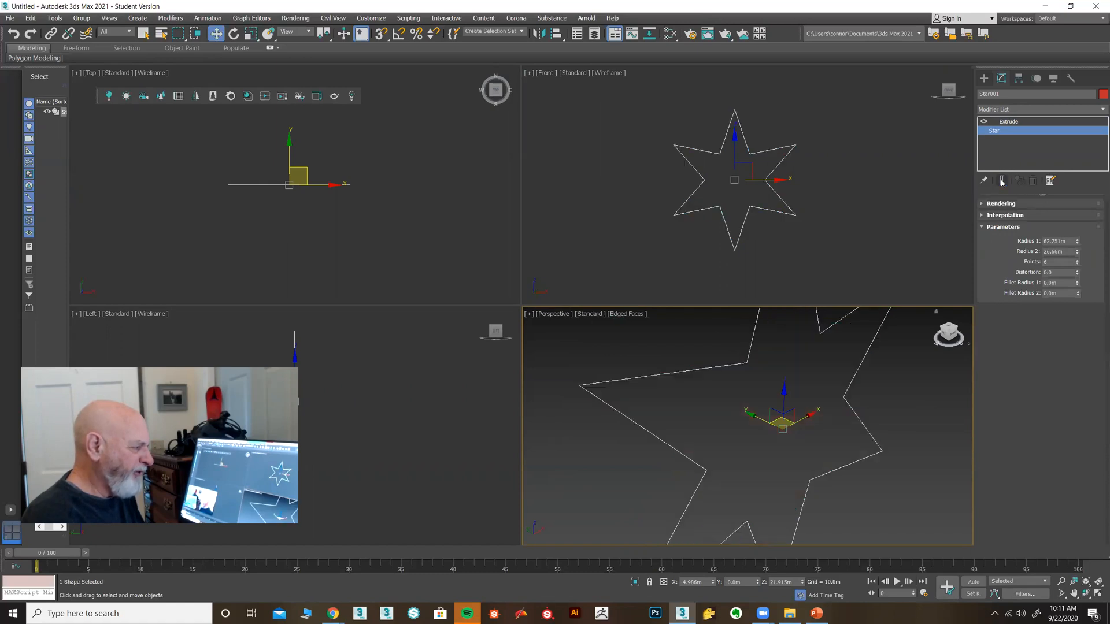
left_click(1009, 122)
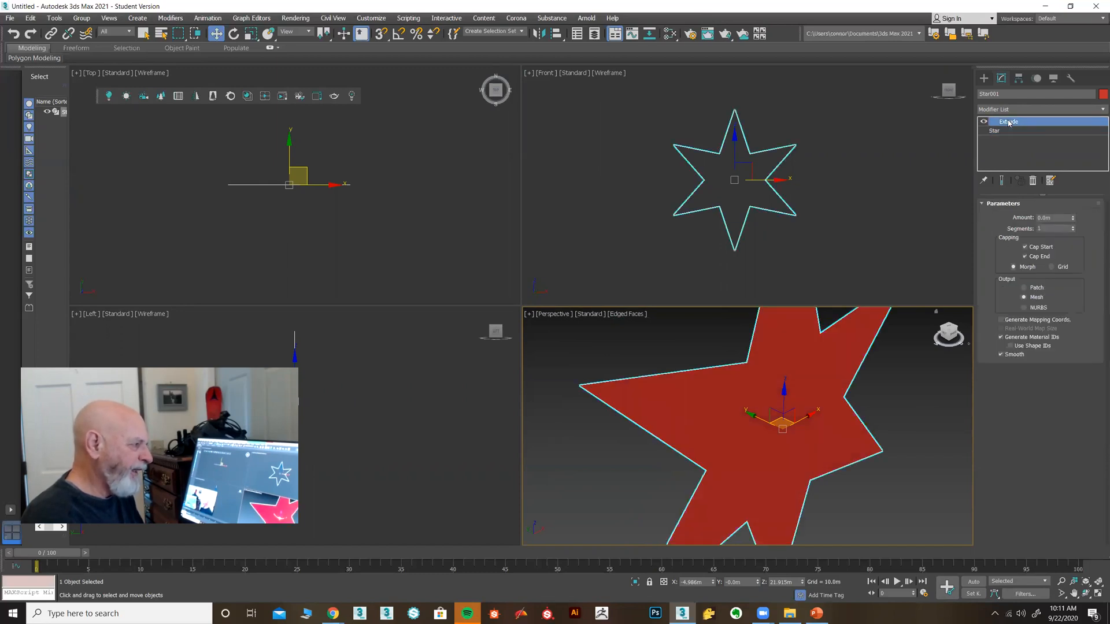
left_click(1002, 181)
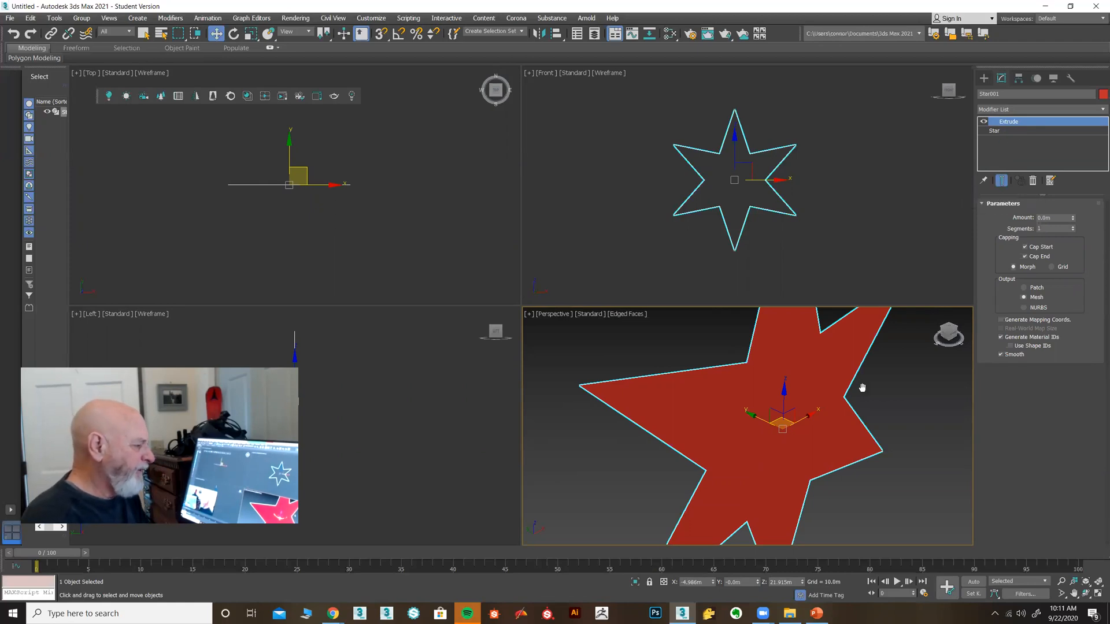
middle_click_drag(861, 387, 865, 390)
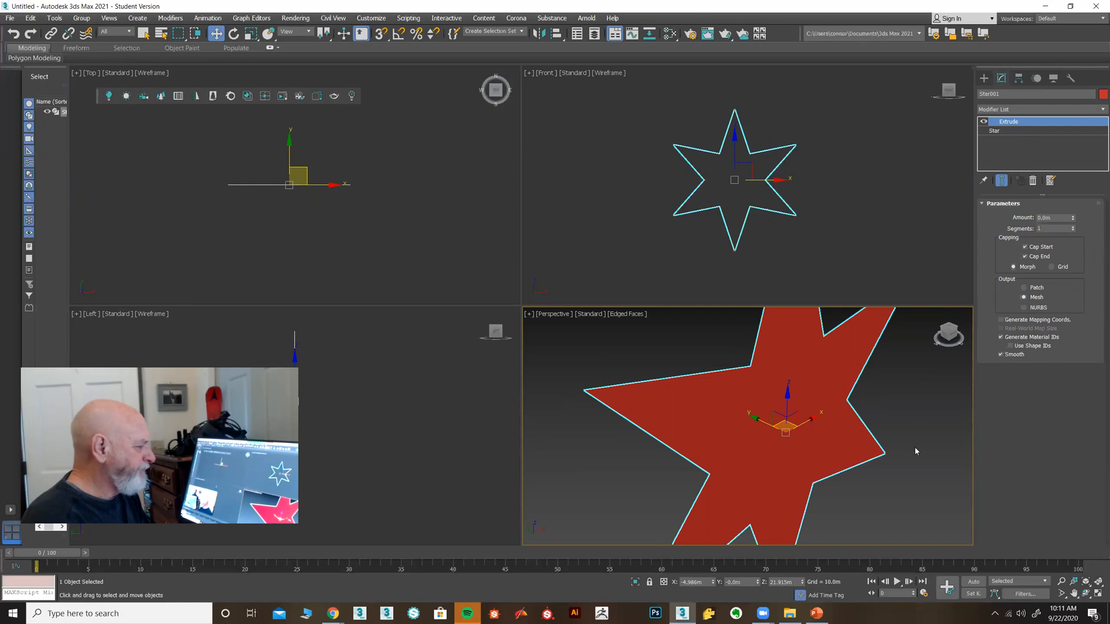
Maximize the Perspective view and set the star's Extrude Amount to -76.0m
left_click(1098, 594)
scroll(746, 404, "down", 4)
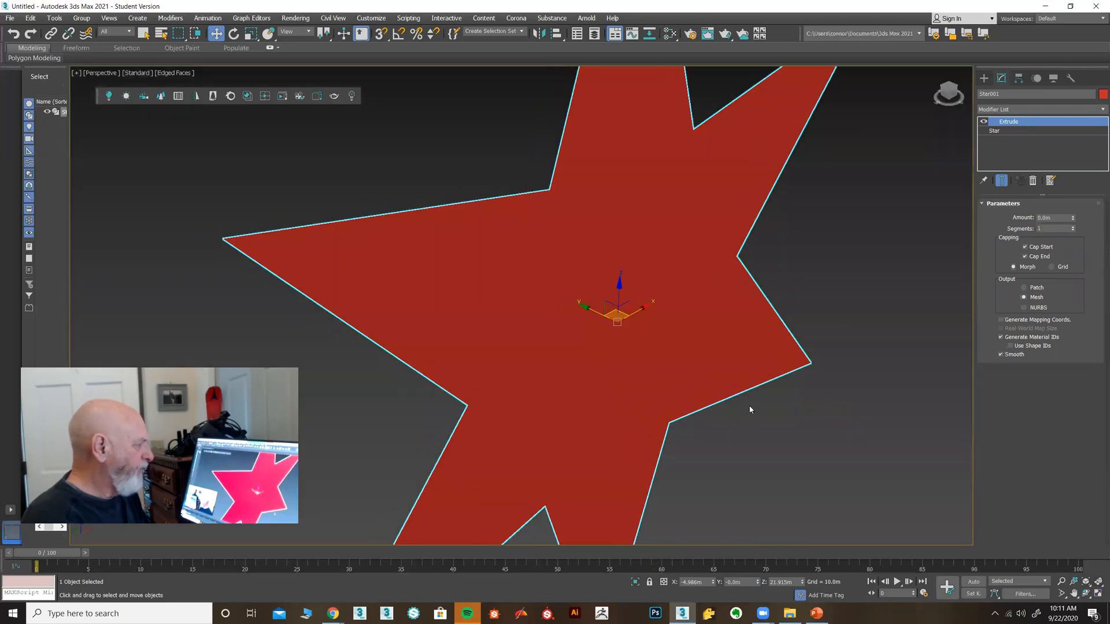
middle_click_drag(763, 389, 761, 389)
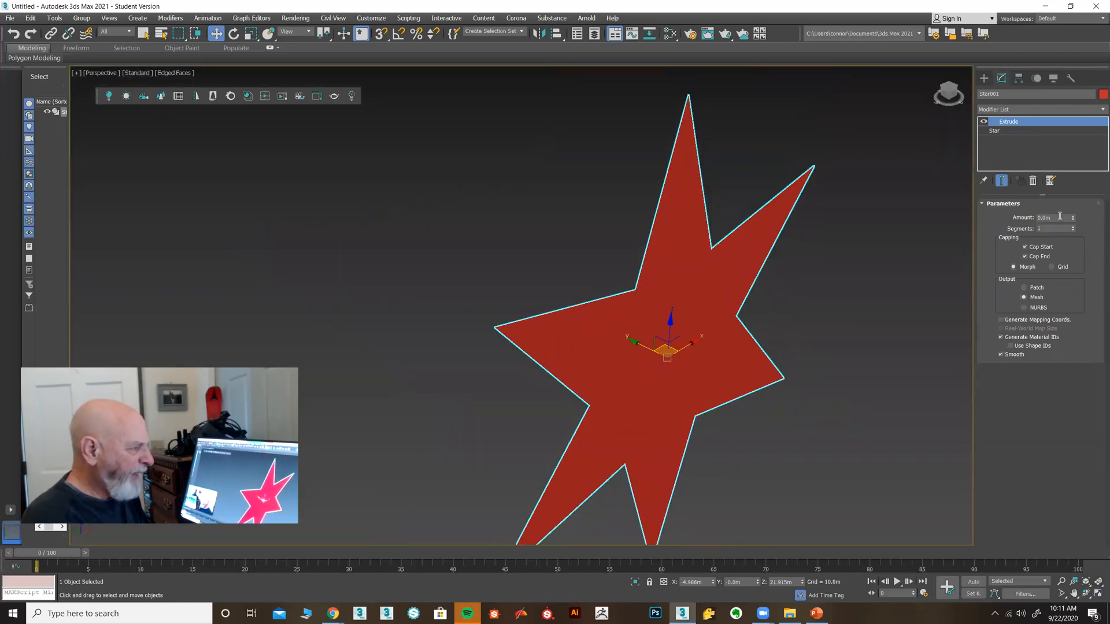
left_click_drag(1074, 222, 1086, 244)
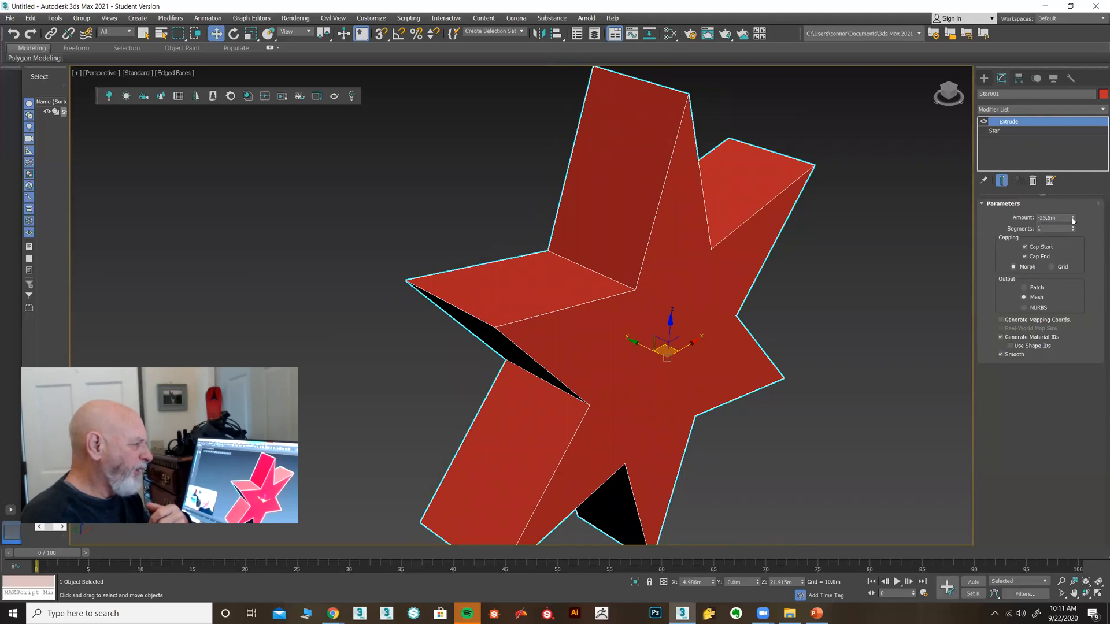
mouse_move(1073, 220)
left_mouse_down()
mouse_move(1080, 165)
mouse_move(1076, 218)
left_mouse_up()
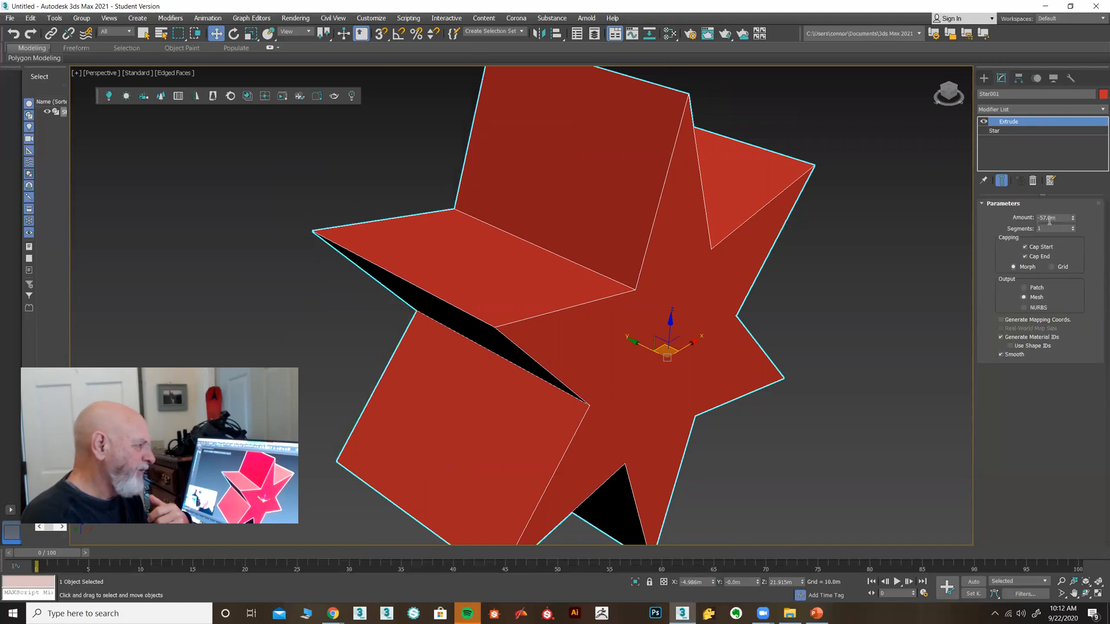
double_click(1058, 218)
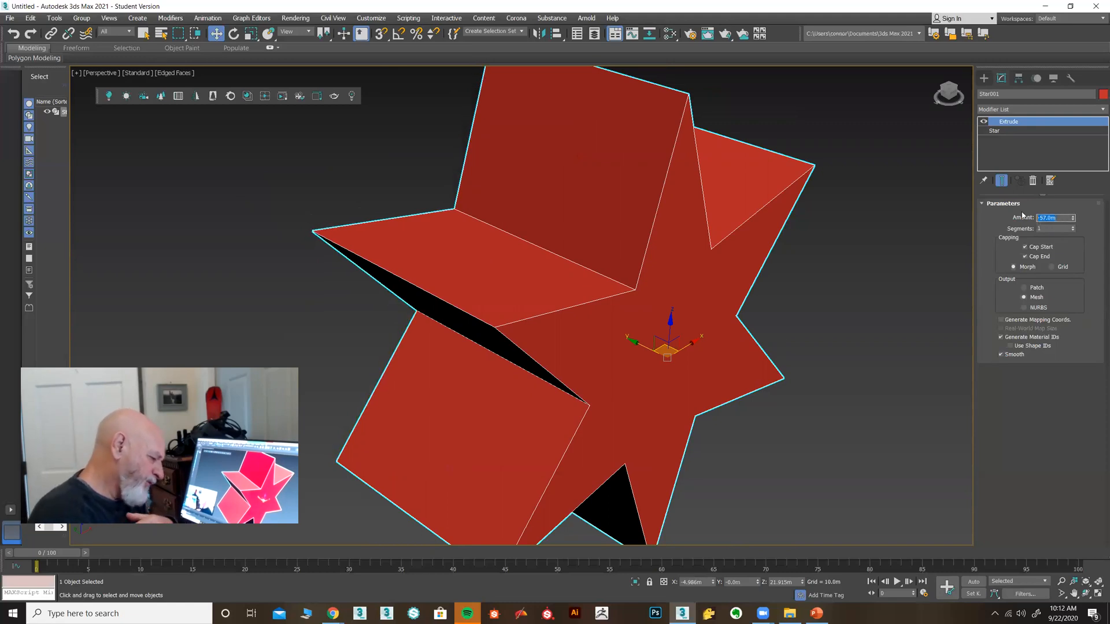
key("BackSpace")
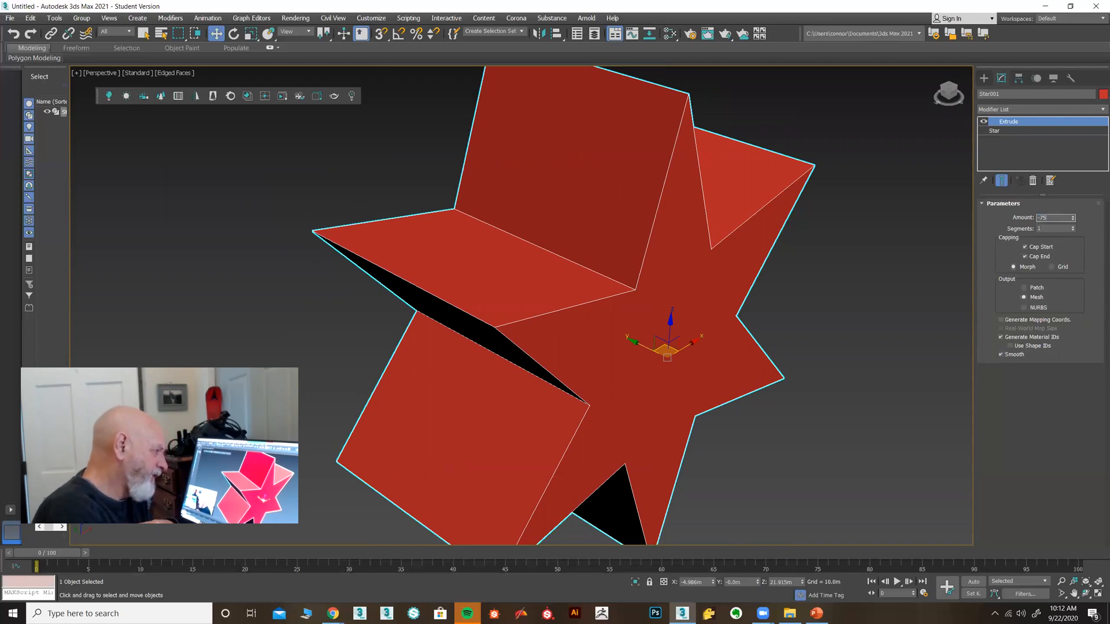
key("Return")
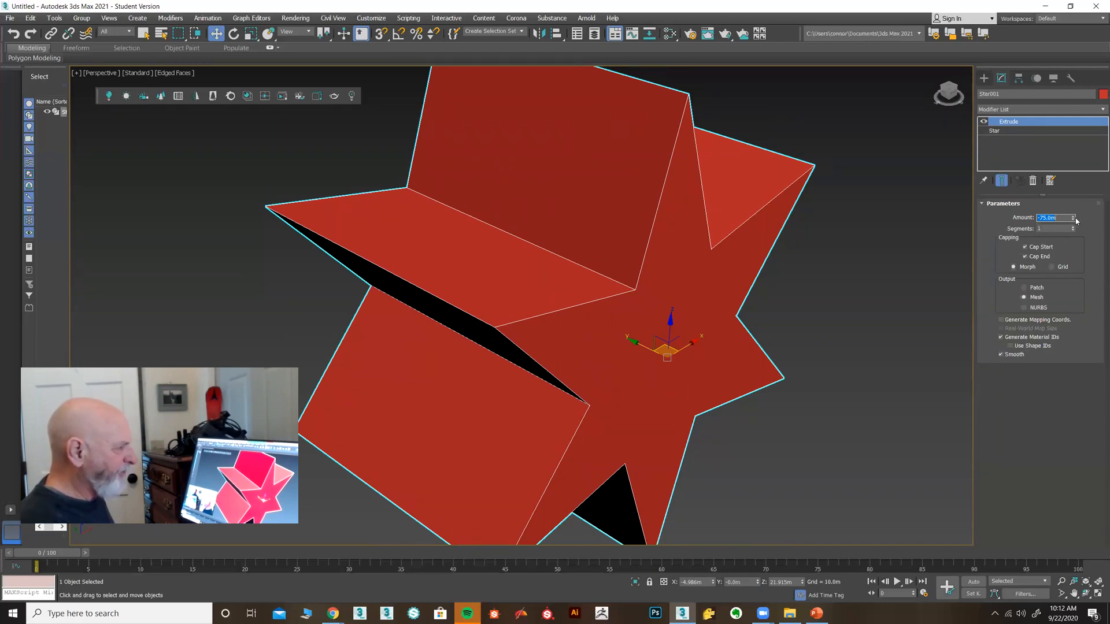
left_click_drag(1074, 219, 1077, 219)
mouse_move(837, 264)
middle_mouse_down()
mouse_move(831, 280)
mouse_move(820, 268)
middle_mouse_up()
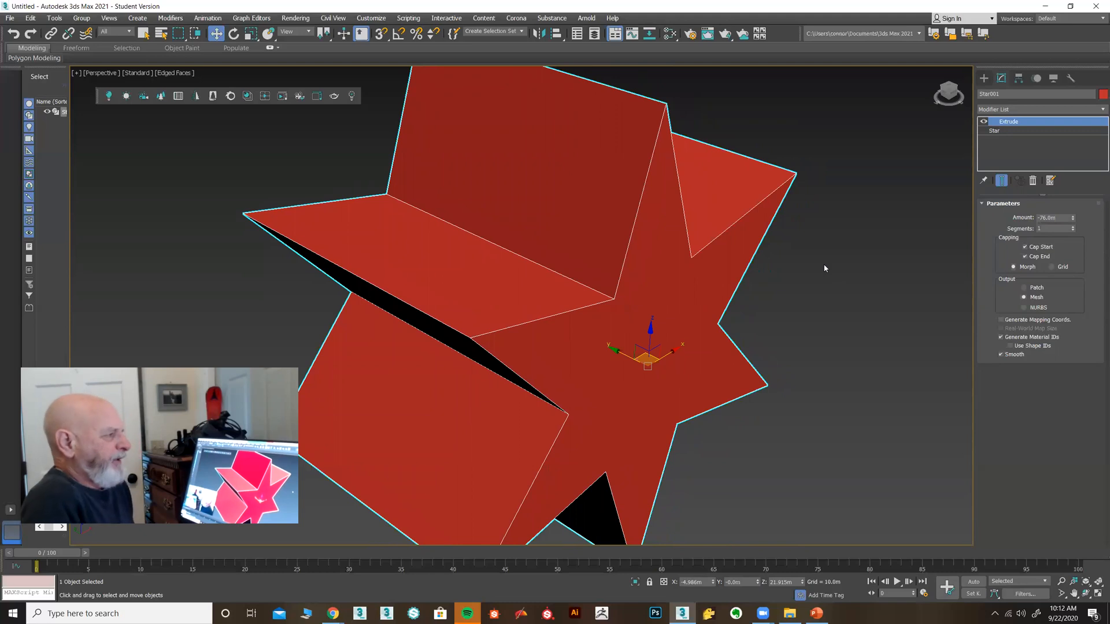
scroll(820, 220, "down", 4)
scroll(799, 229, "up", 2)
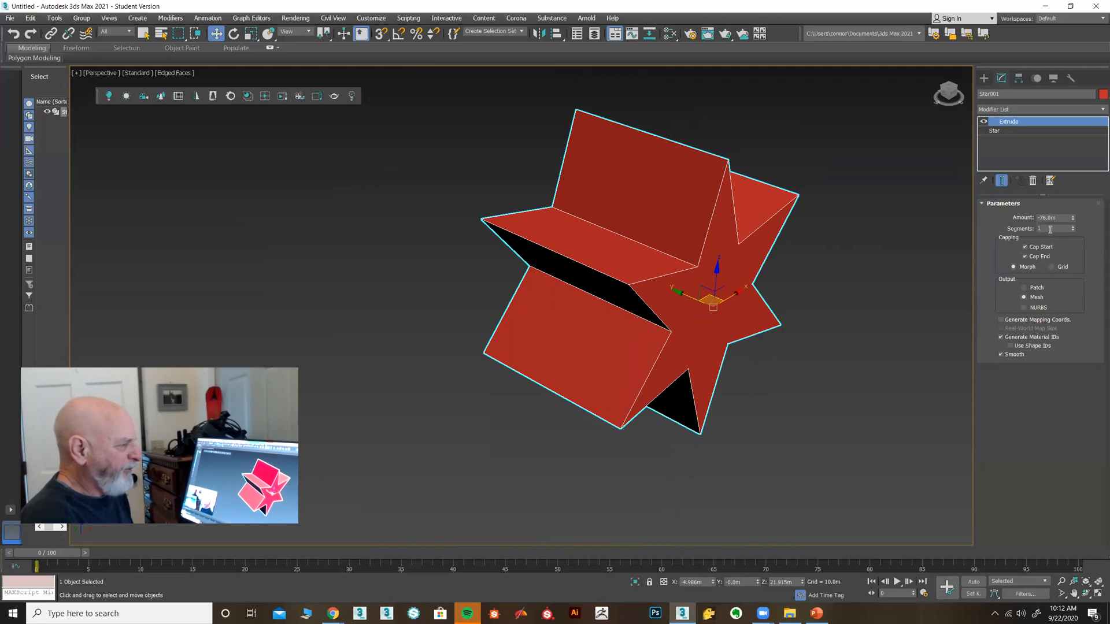
left_click_drag(1074, 231, 1074, 233)
middle_click_drag(875, 243, 690, 292)
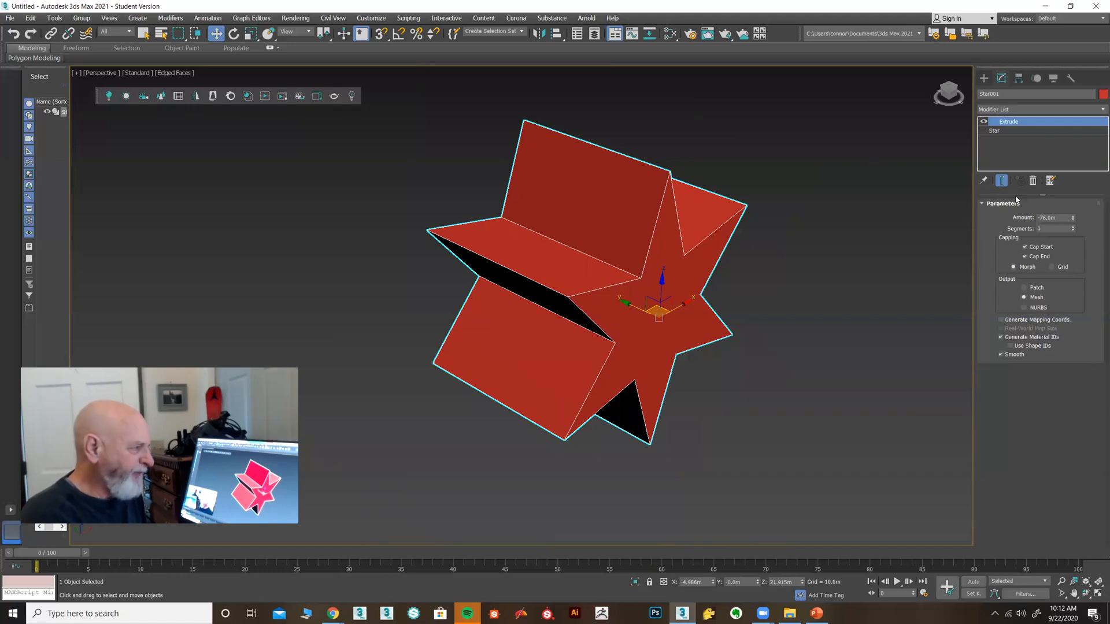
left_click_drag(1073, 229, 1072, 217)
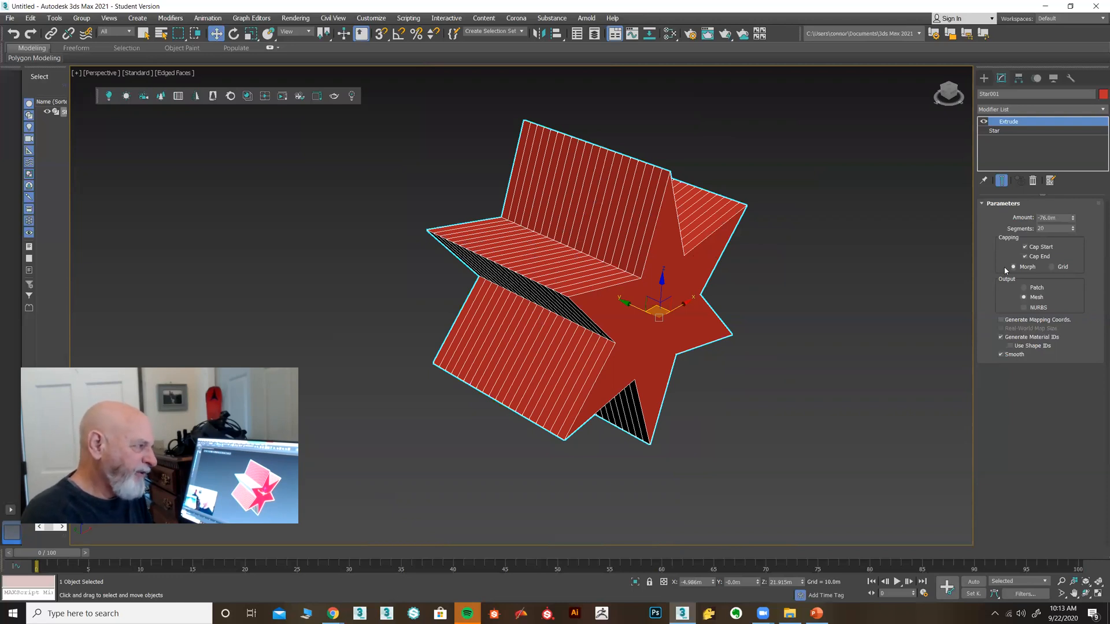
right_click(1072, 229)
middle_click_drag(870, 345, 825, 347)
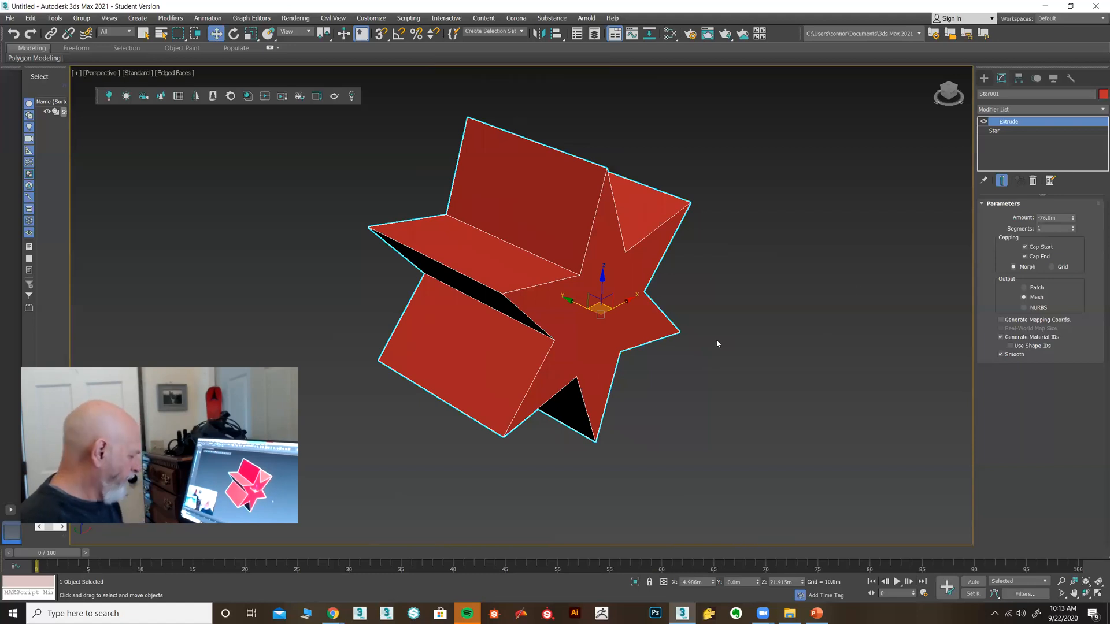
middle_click_drag(714, 347, 648, 353, "alt")
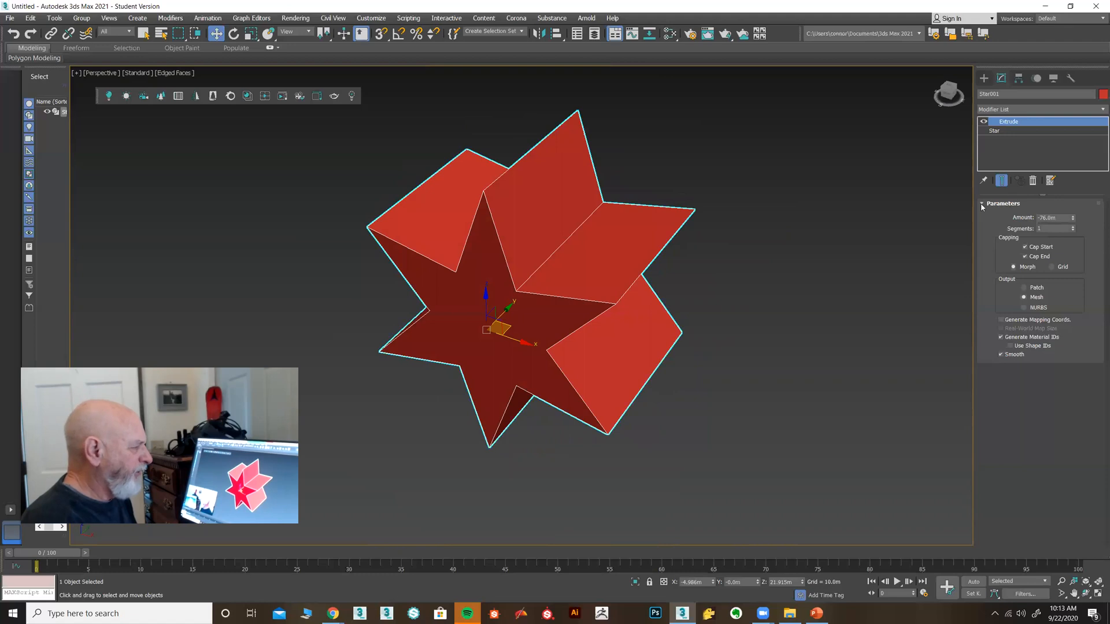
Delete the extruded star and maximize the Front viewport
key("Delete")
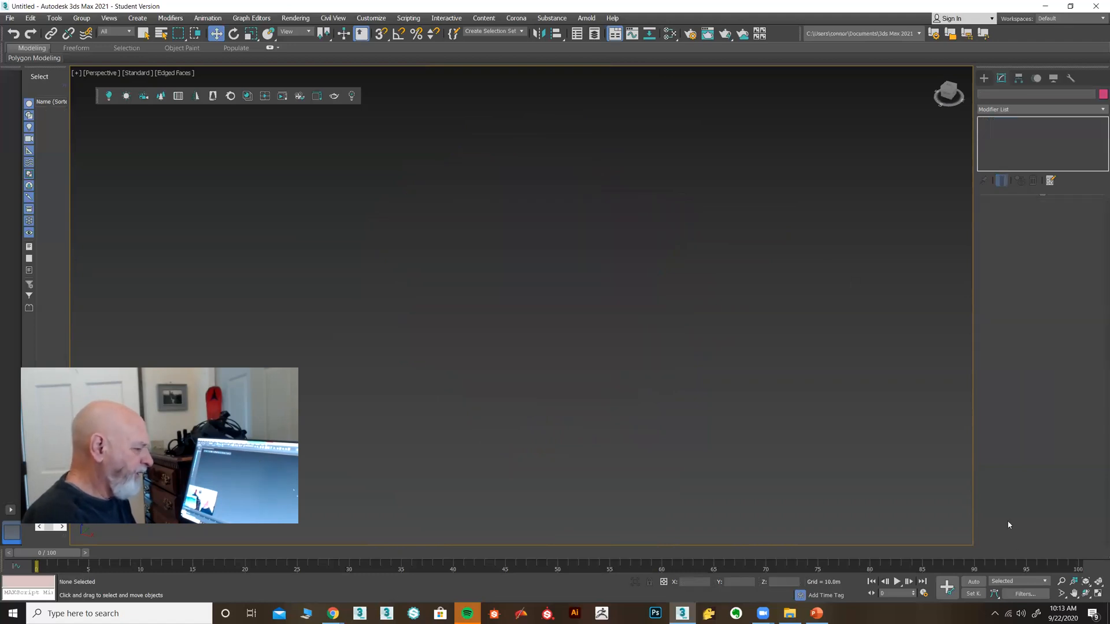
left_click(1098, 594)
left_click(818, 264)
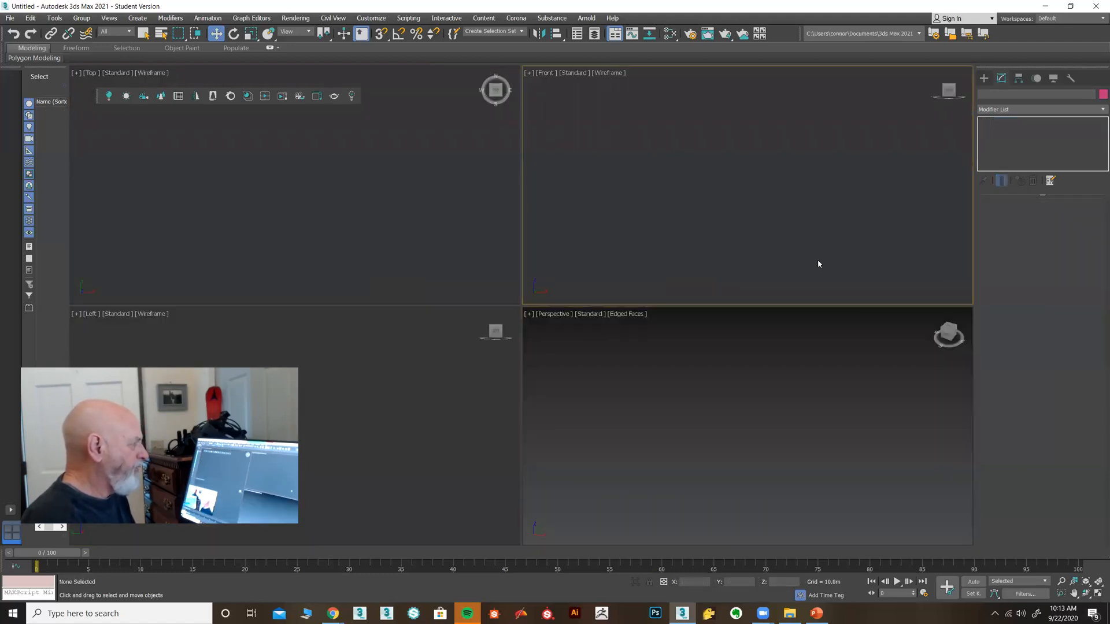
left_click(1098, 596)
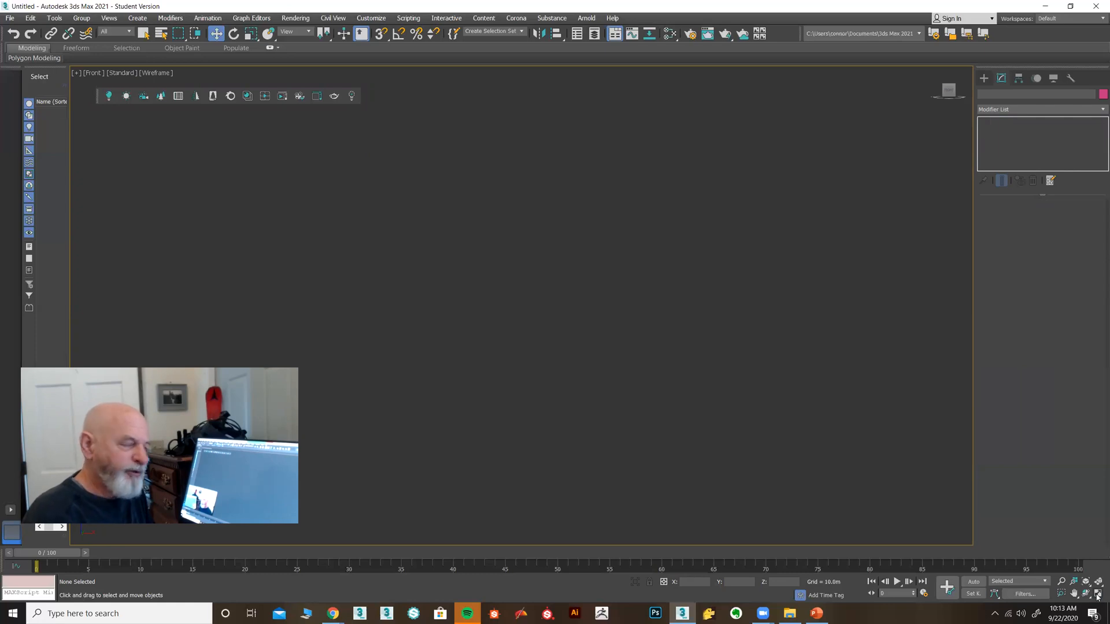
Draw a new six-point star (Radius 1 44.361m, Radius 2 21.529m), then pick Circle with Start New Shape off
left_click(984, 78)
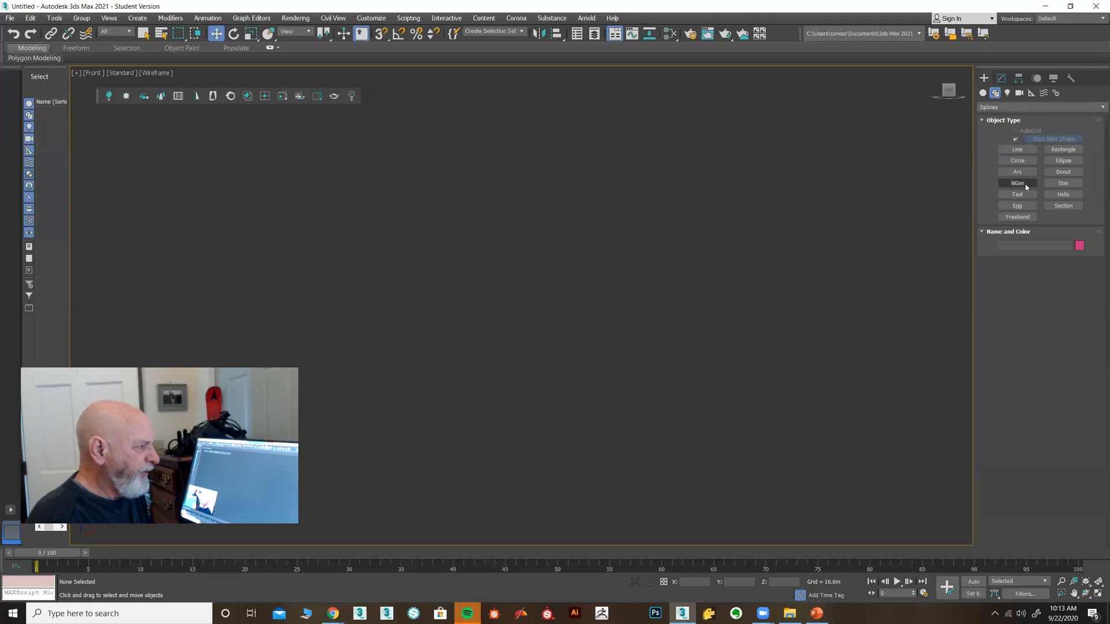
left_click(1053, 185)
left_click_drag(564, 274, 598, 352)
left_click(583, 318)
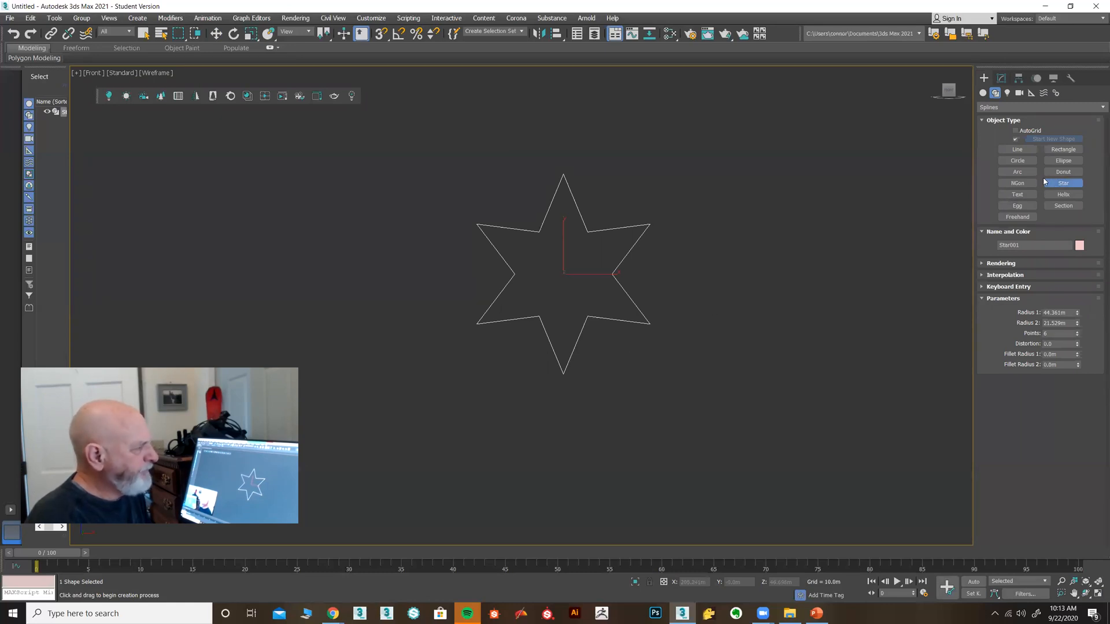
left_click(1017, 160)
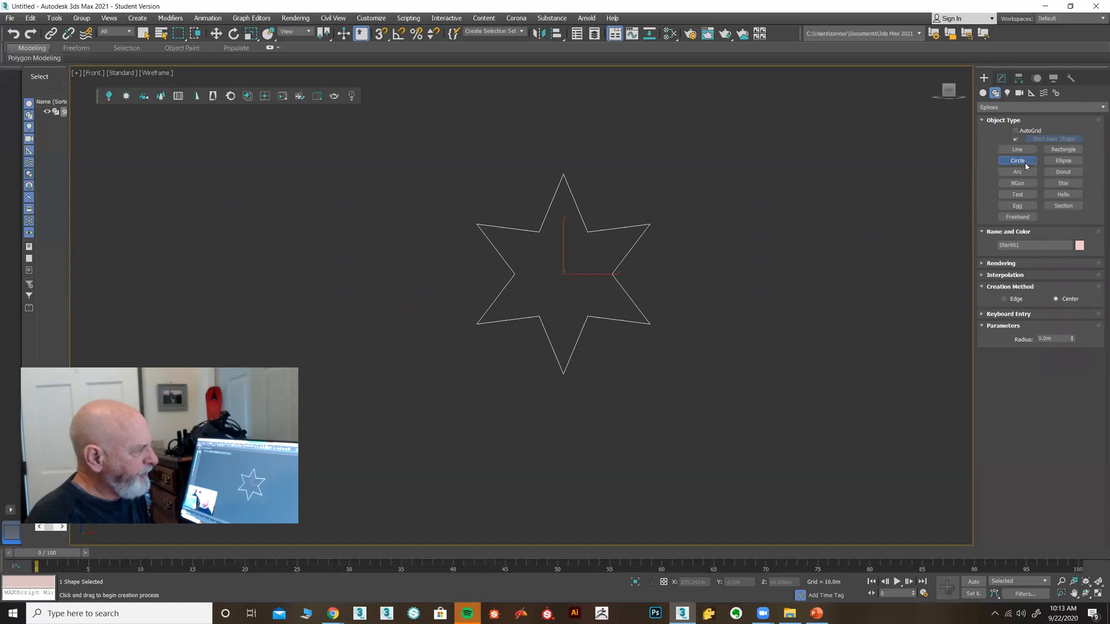
left_click(1016, 140)
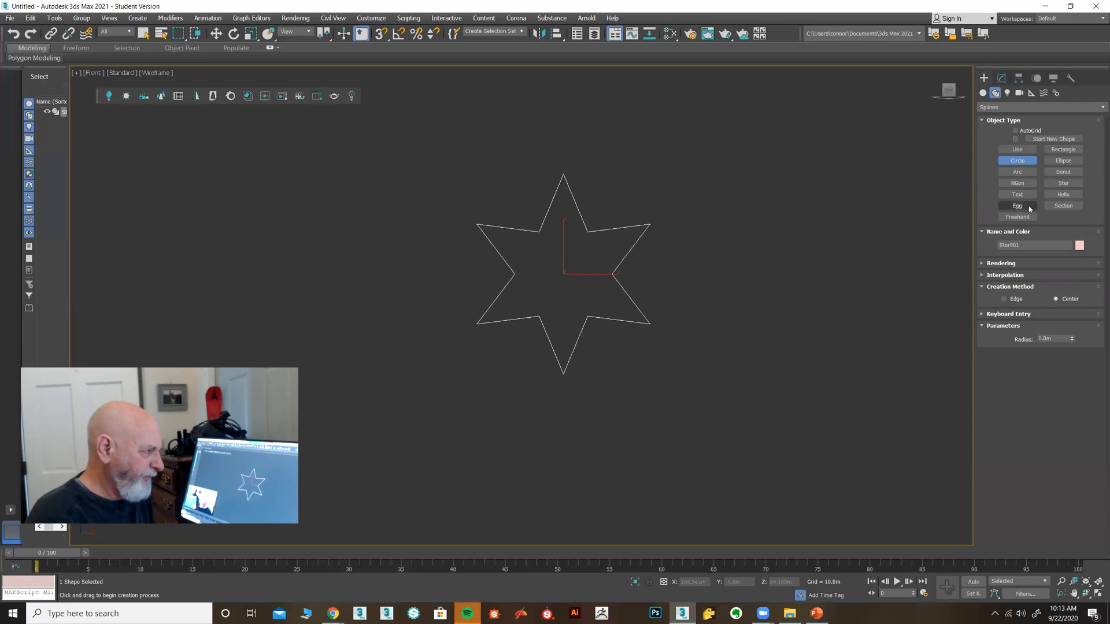
Draw two small eye circles and a larger 9.803m circle inside the star
left_click_drag(588, 254, 573, 313)
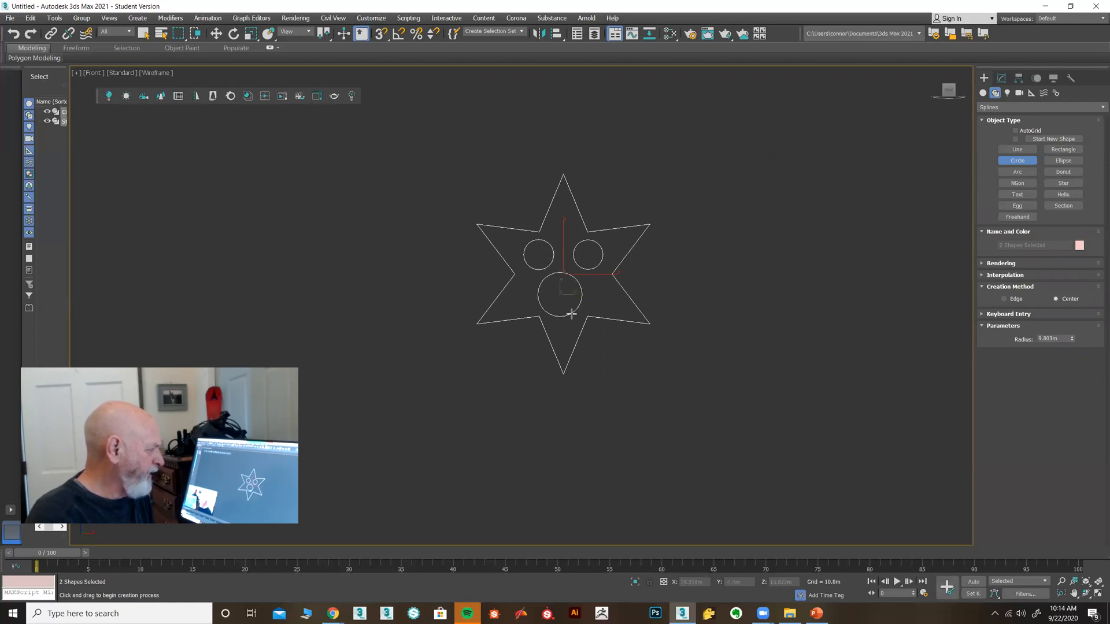
Apply an Extrude modifier to the star-and-circles shape and show all four viewports
left_click(1002, 78)
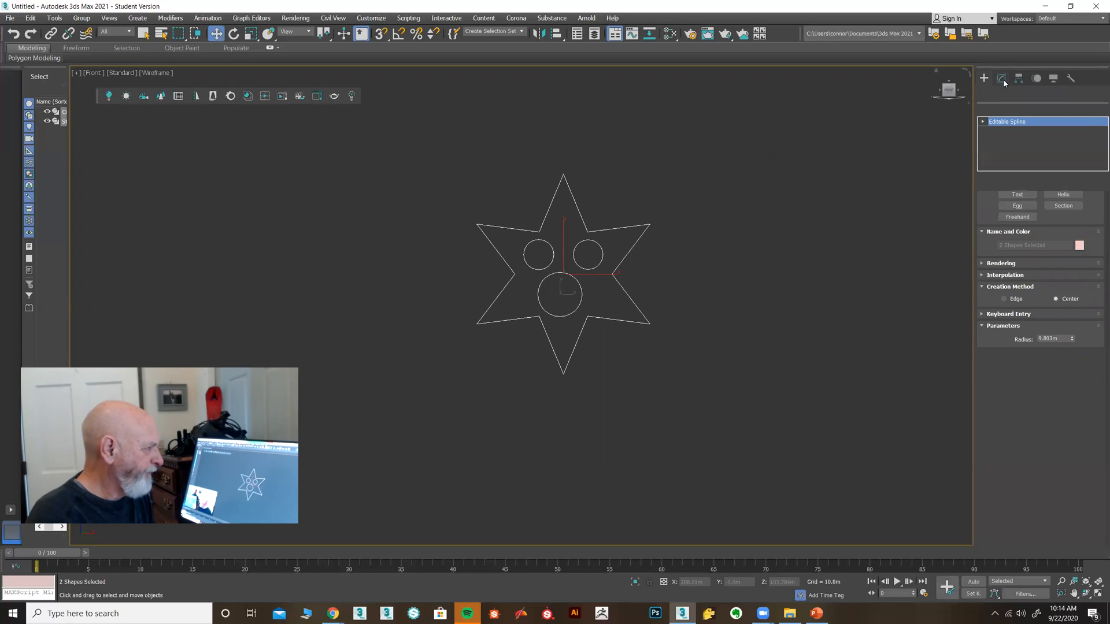
left_click(1098, 110)
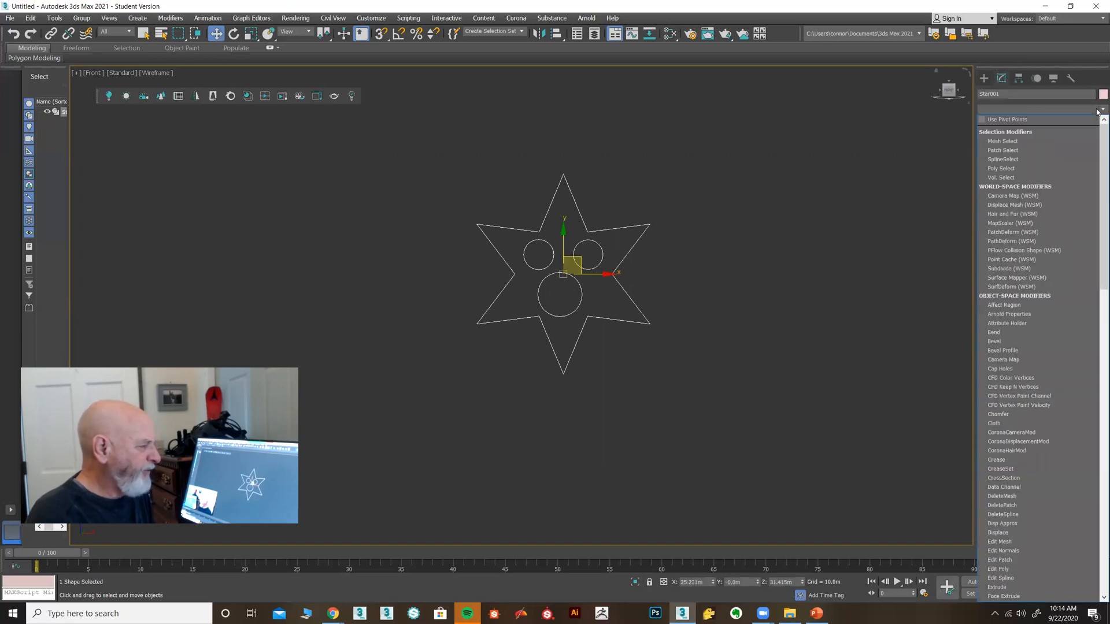
scroll(1071, 352, "down", 5)
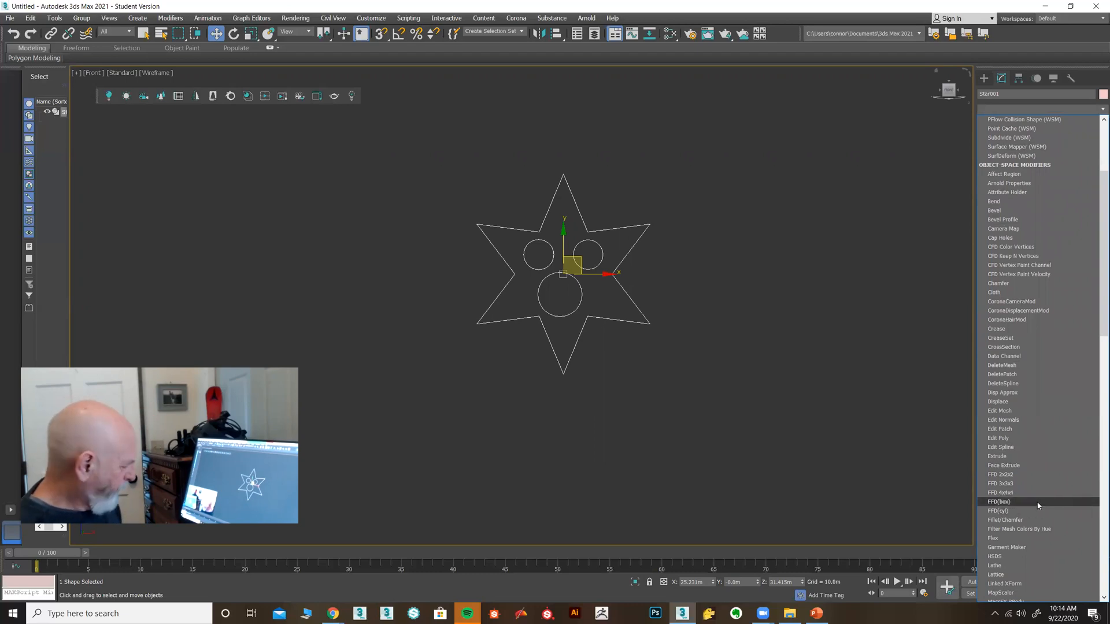
type("ex")
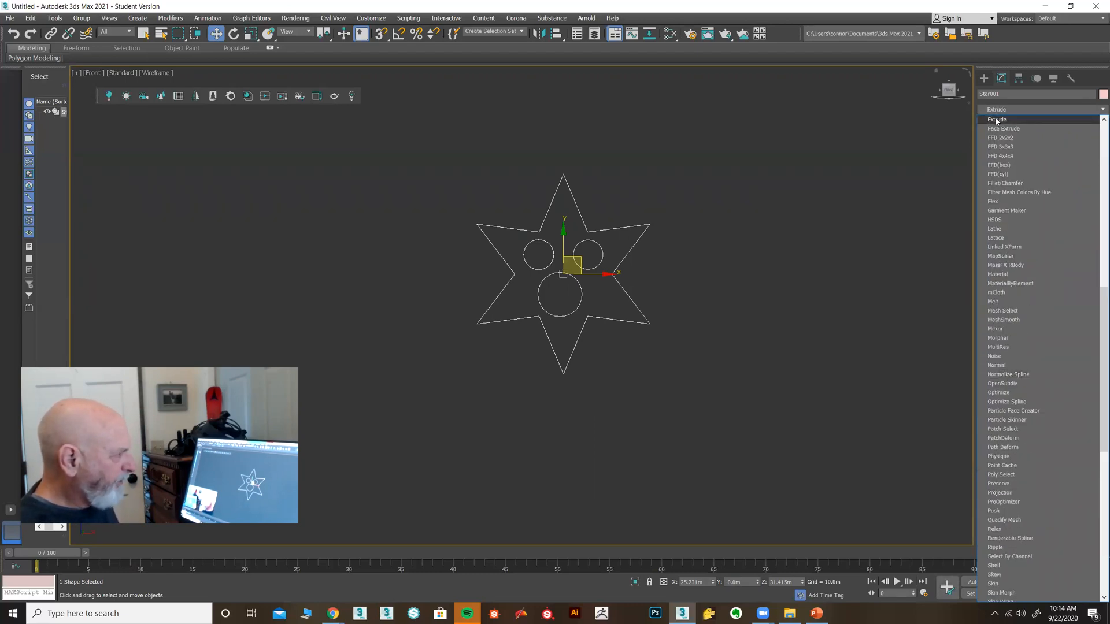
left_click(997, 120)
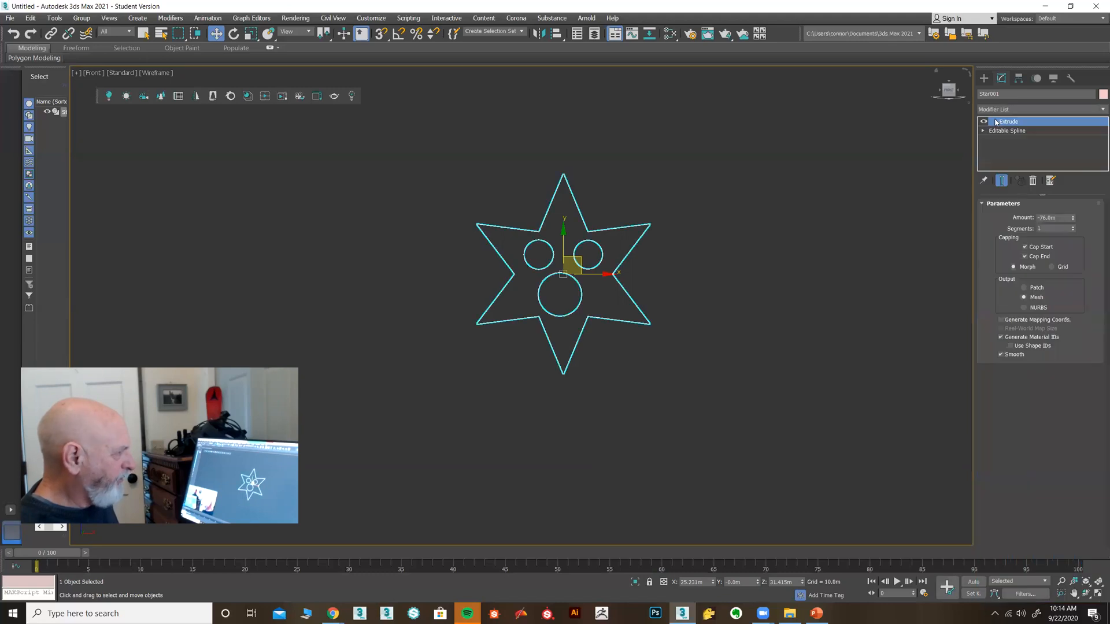
left_click(1098, 594)
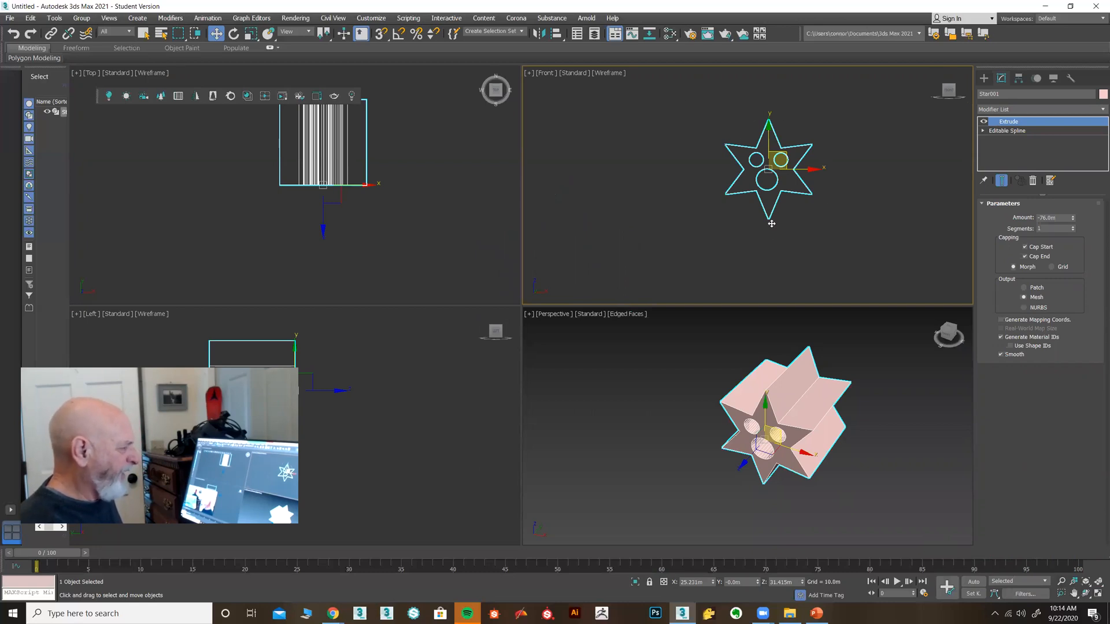
Change the extruded star's object colour to blue
middle_click_drag(692, 487, 834, 469, "alt")
scroll(835, 459, "up", 5)
scroll(835, 460, "down", 5)
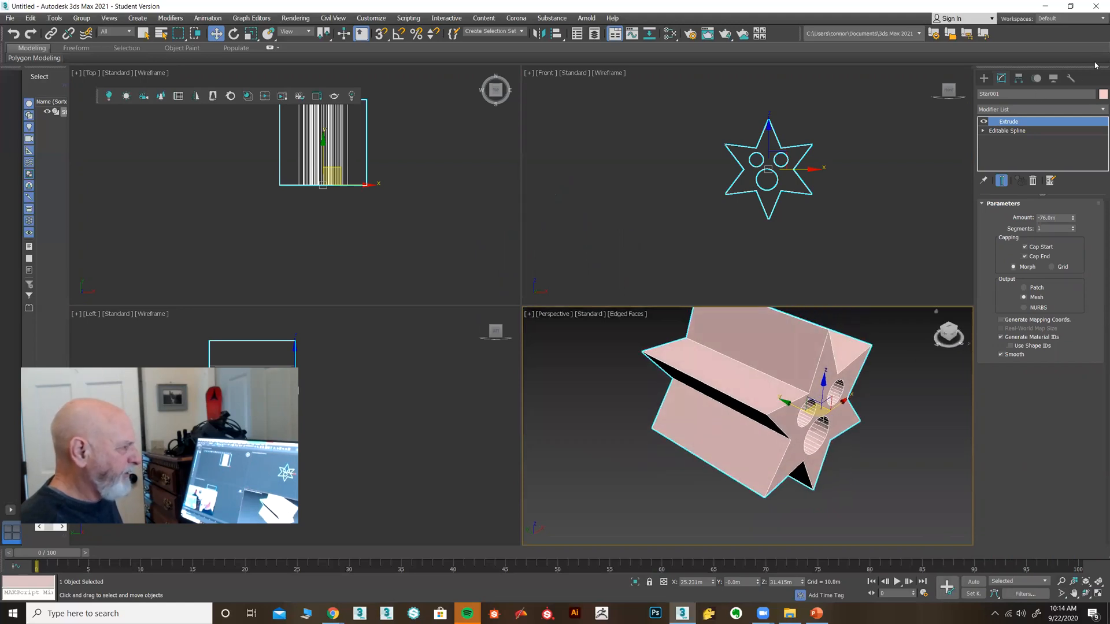
left_click(1104, 93)
left_click(569, 184)
left_click(585, 262)
Maximize the Perspective view, orbit to see the star face-on, then restore four views
middle_click_drag(609, 440, 600, 396, "alt")
key("alt+w")
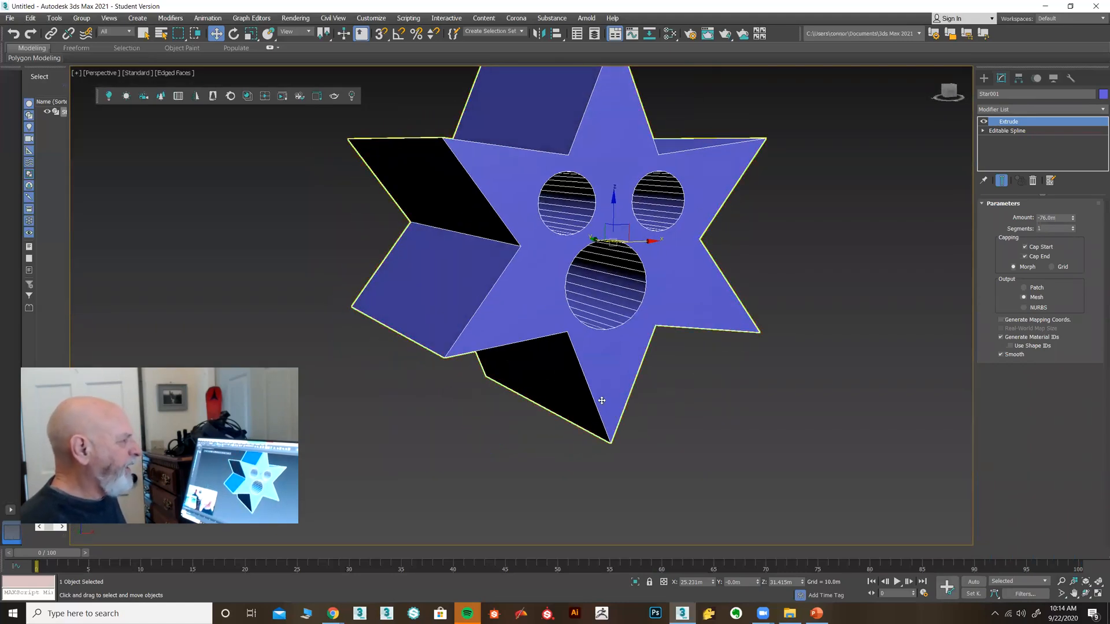
left_click(984, 78)
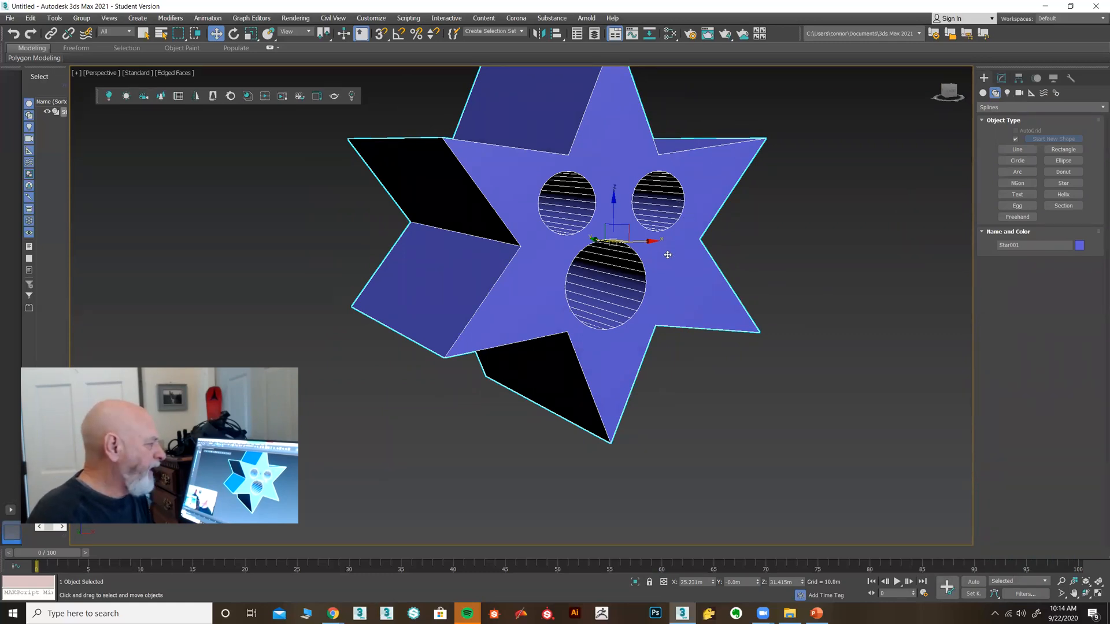
middle_click_drag(668, 255, 659, 294, "alt")
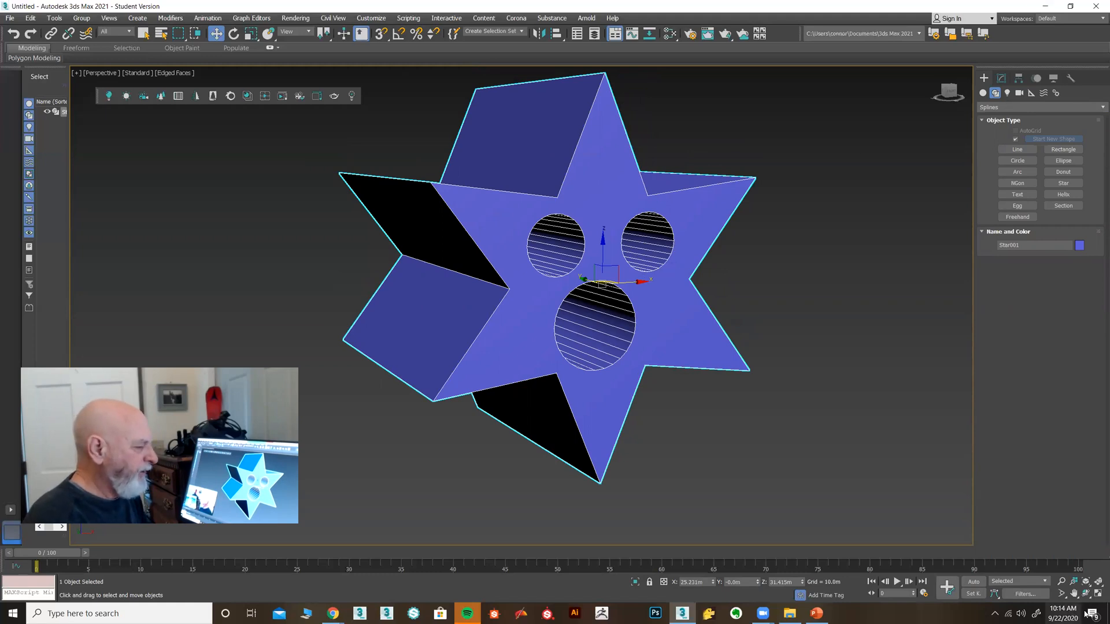
left_click(1097, 594)
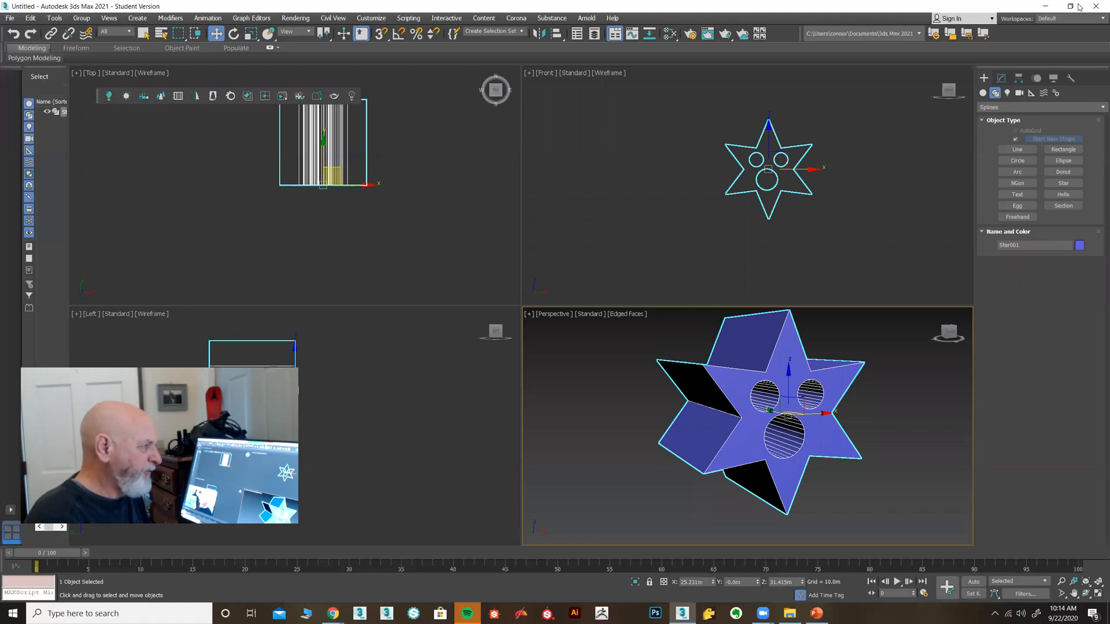
left_click(1002, 78)
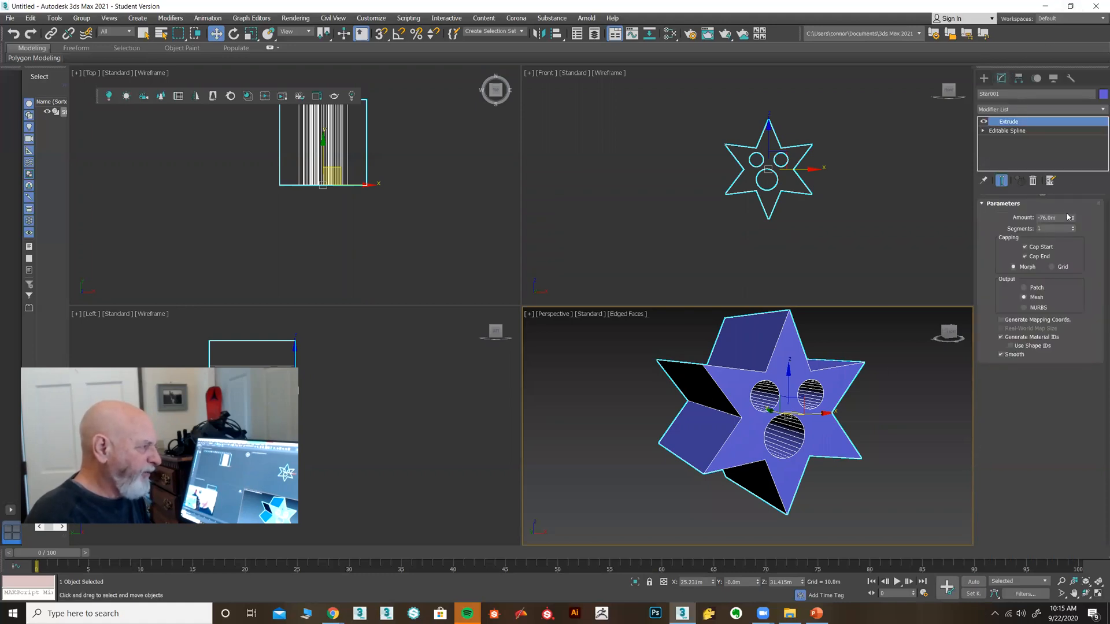
Remove the Extrude modifier and zoom the Front view to fit the star
left_click(1033, 182)
left_click(740, 215)
key("z")
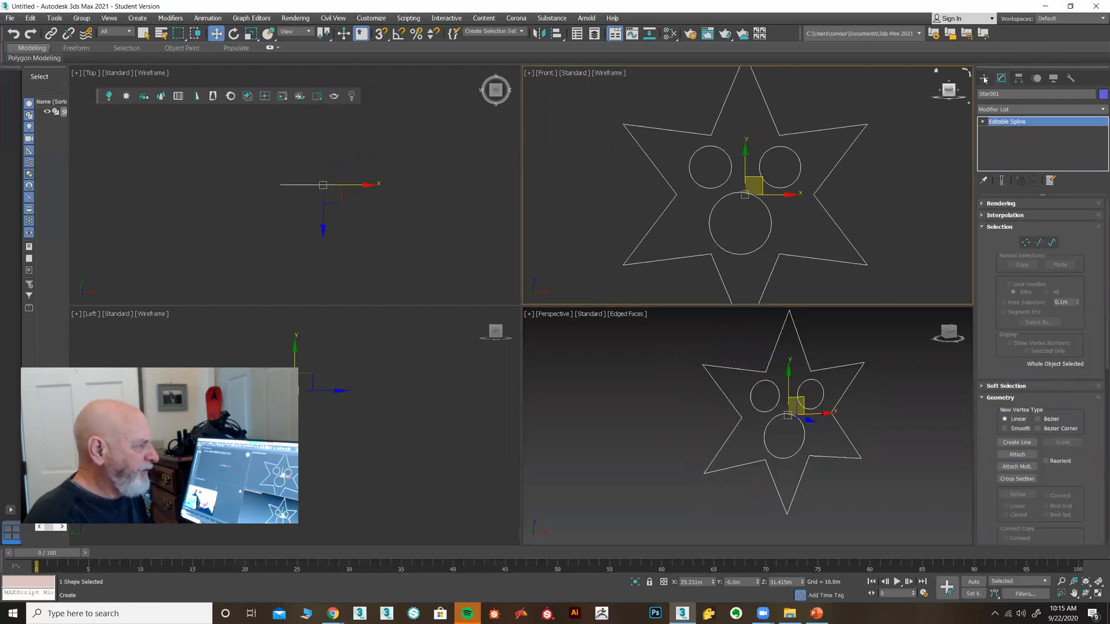
Add a 6.028m circle centred in the lower circle, joined to the star shape
left_click(985, 79)
left_click(995, 93)
left_click(1018, 162)
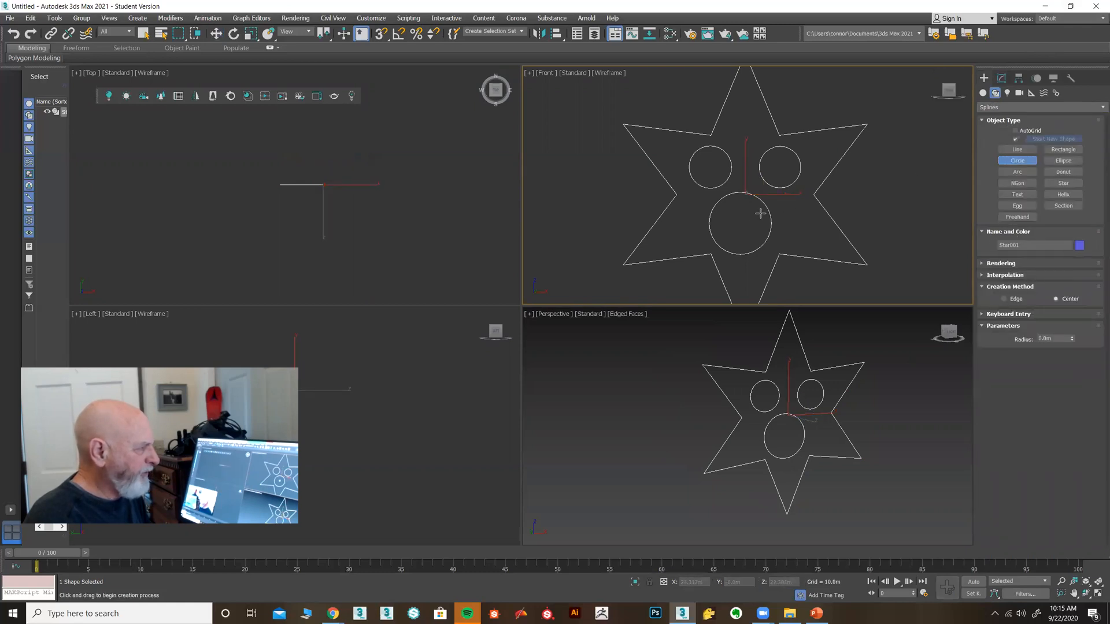
left_click(1016, 139)
left_click_drag(740, 222, 752, 238)
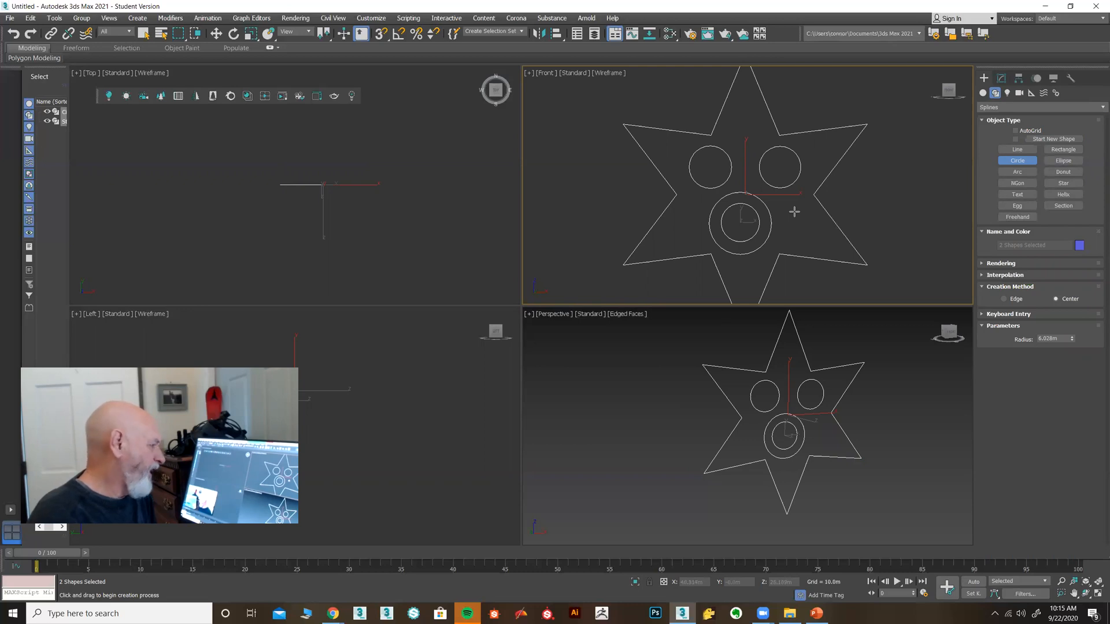
left_click(1001, 78)
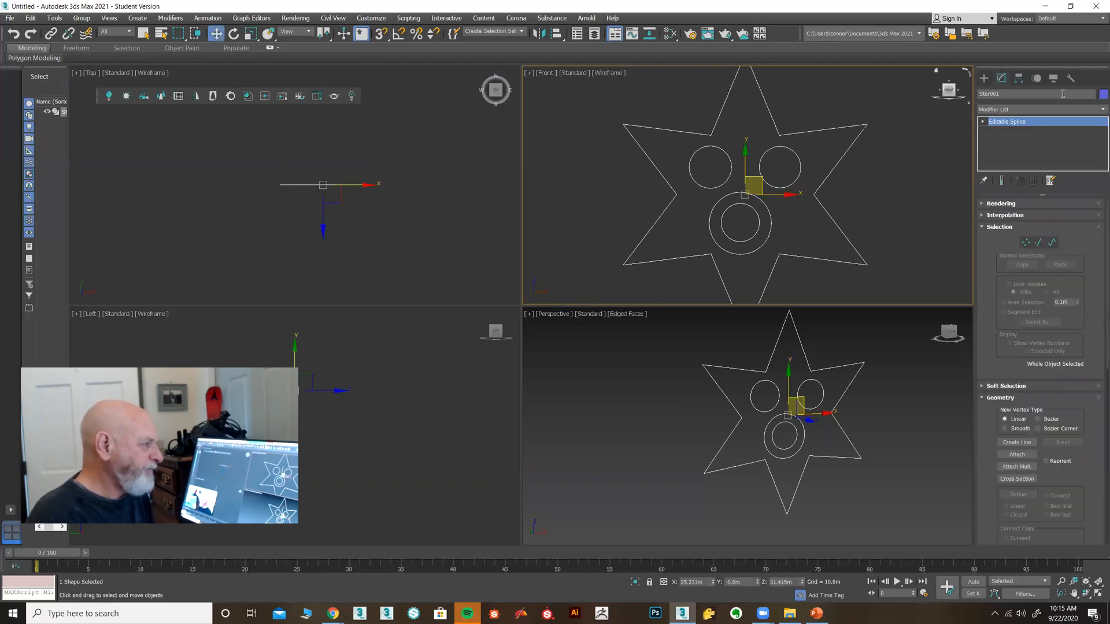
Apply an Extrude modifier to the star shape with its ring
left_click(1098, 110)
scroll(1098, 226, "down", 10)
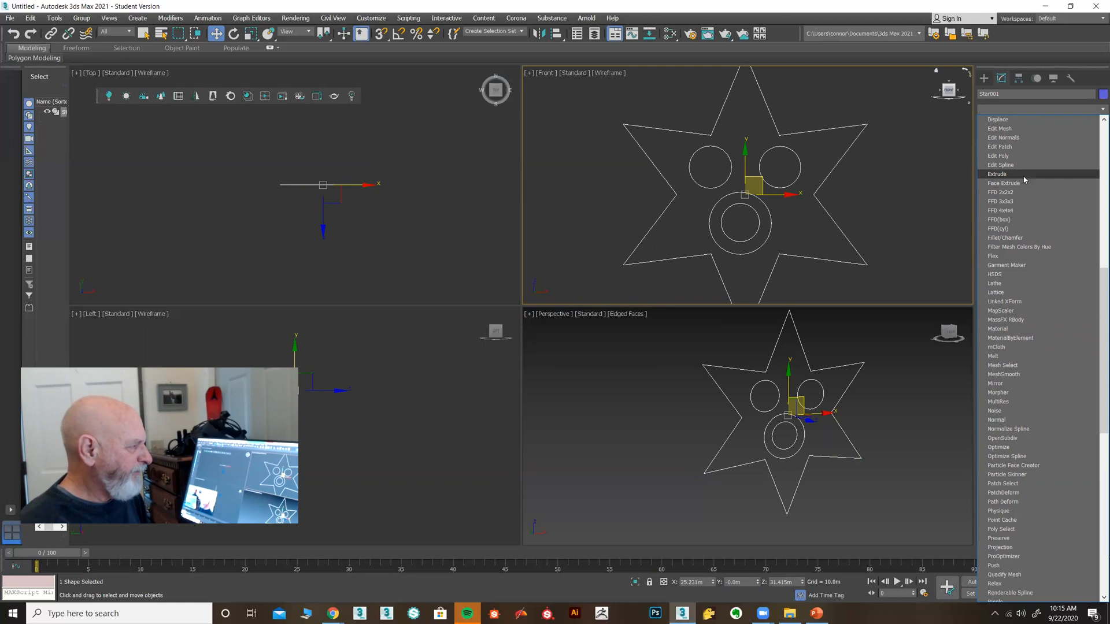
left_click(998, 174)
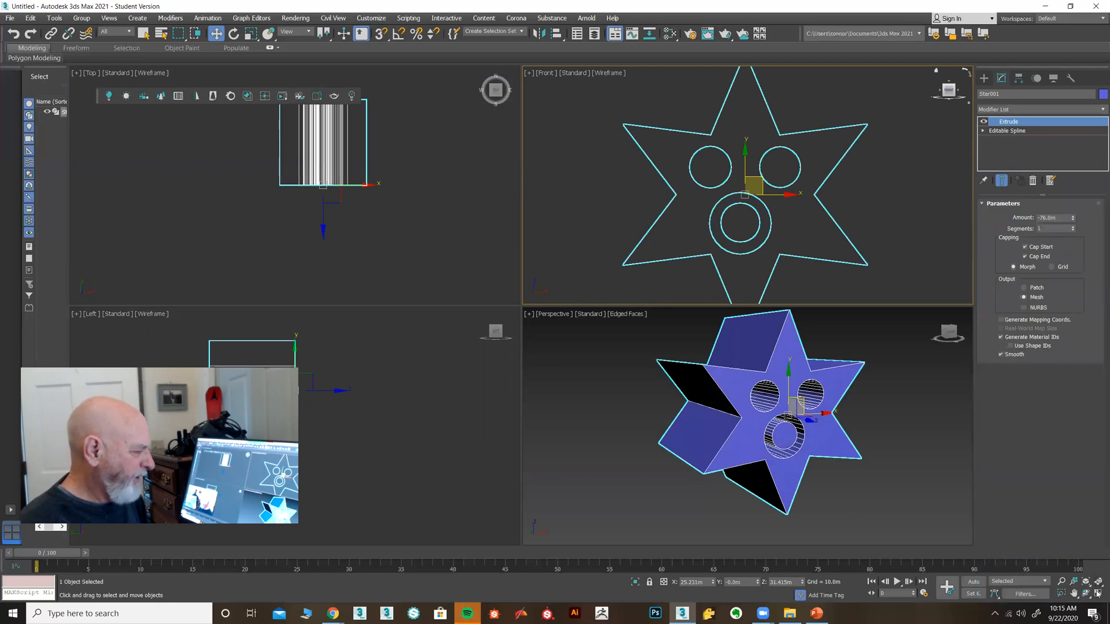
Inspect the extruded star in a maximized Perspective view, then delete it
right_click(920, 511)
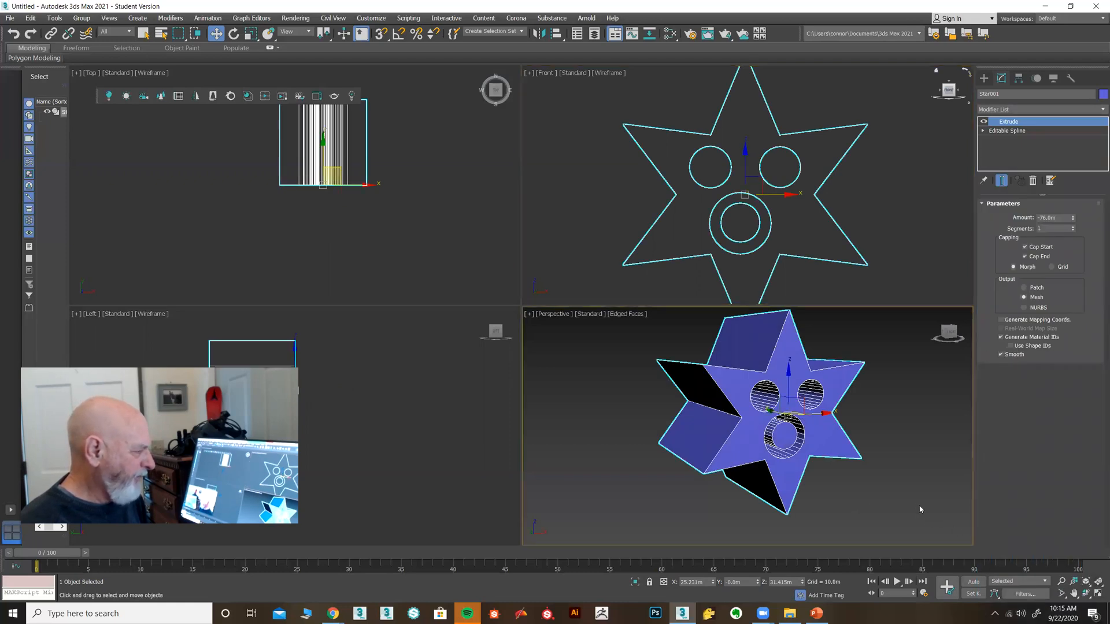
left_click(1098, 595)
mouse_move(774, 389)
middle_mouse_down("alt")
mouse_move(746, 411)
mouse_move(701, 391)
mouse_move(711, 401)
mouse_move(773, 390)
middle_mouse_up("alt")
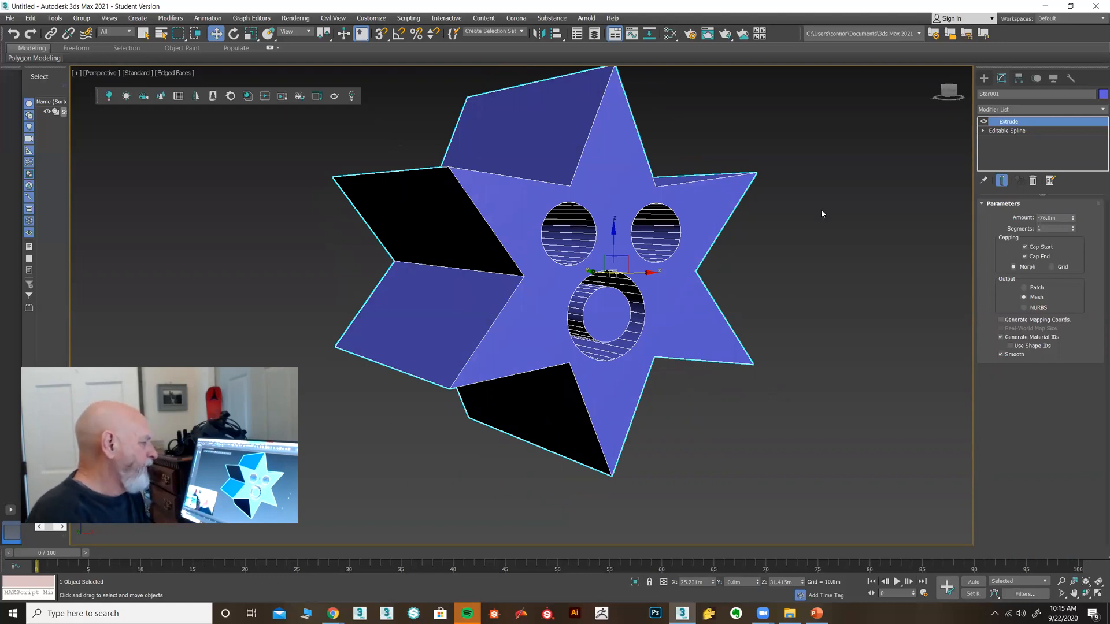
middle_click_drag(777, 271, 749, 299)
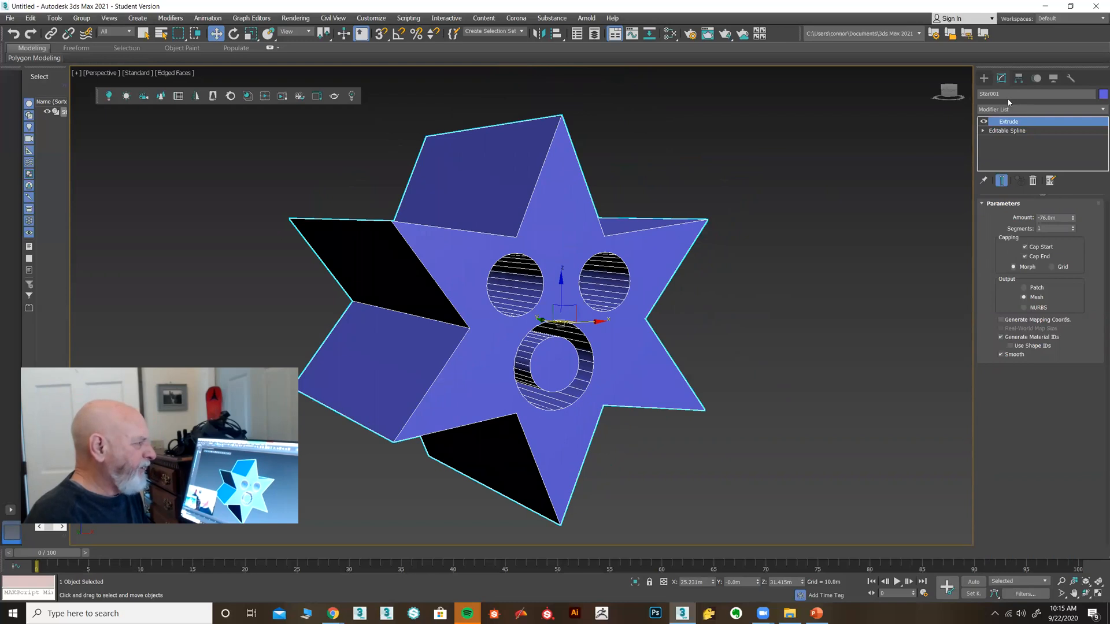
key("Delete")
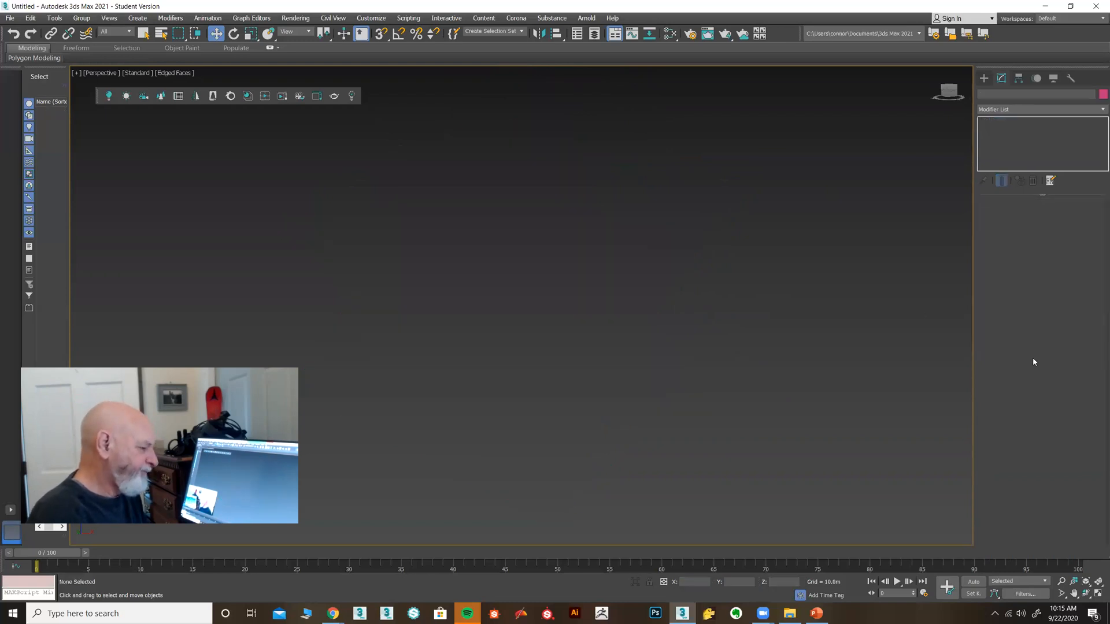
Restore the four-view layout and choose the Line tool in the Front view
left_click(1098, 594)
left_click(750, 213)
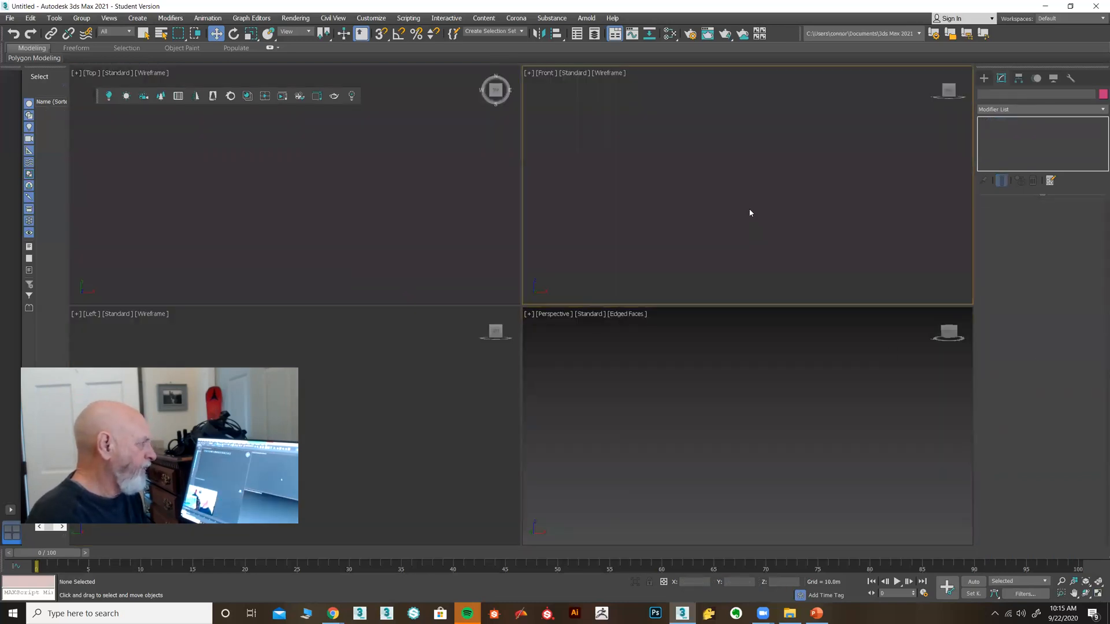
left_click(984, 78)
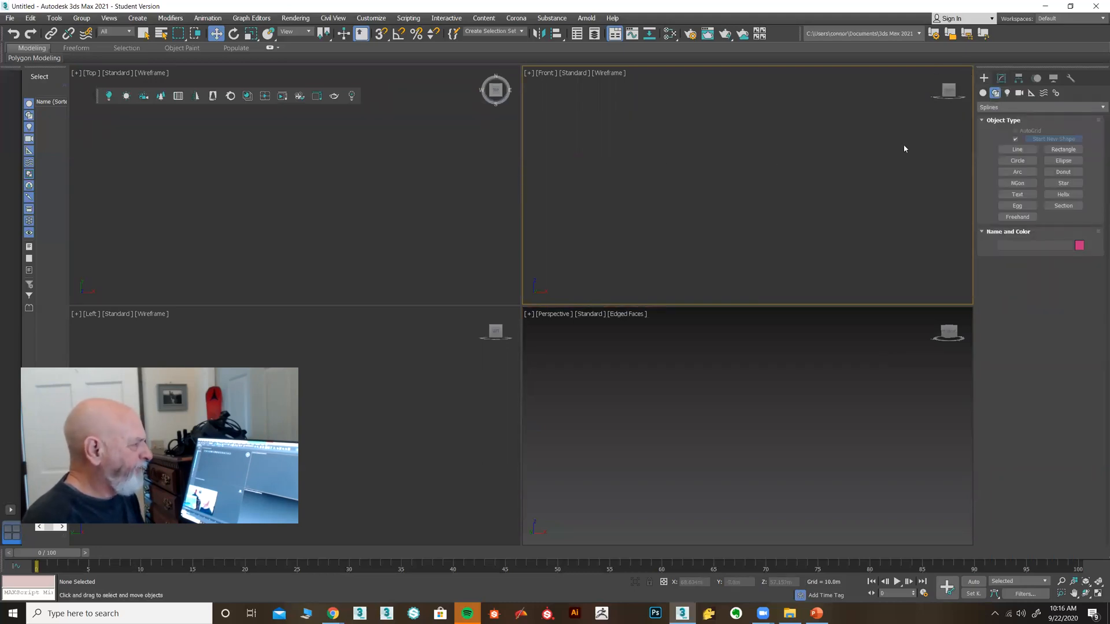
left_click(1009, 150)
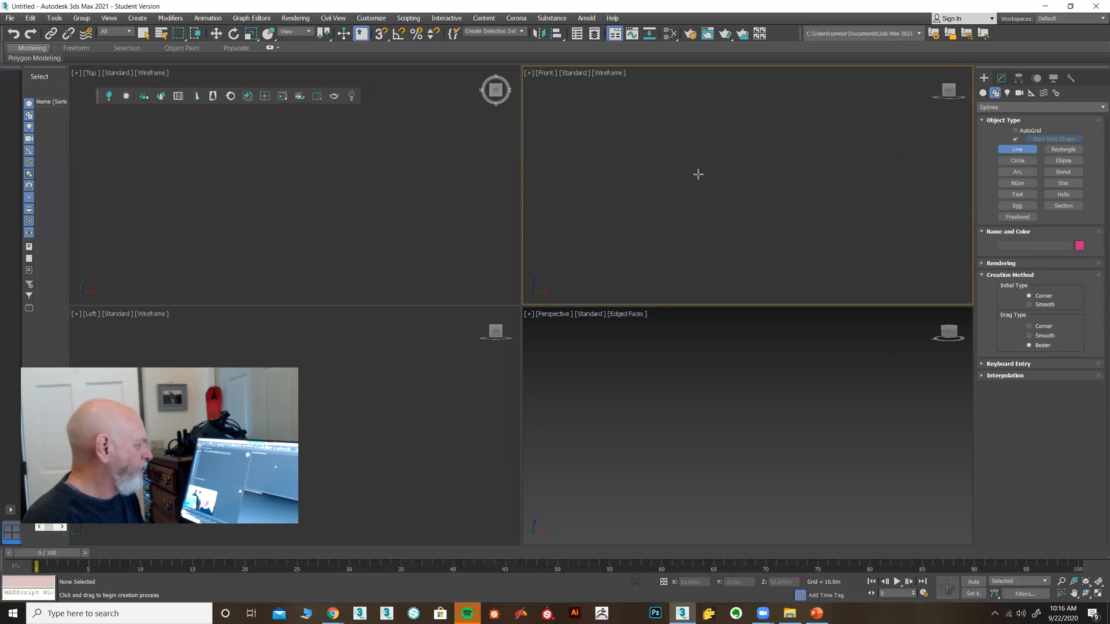
Draw a closed arrow-shaped line spline in the Front view
left_click(703, 232)
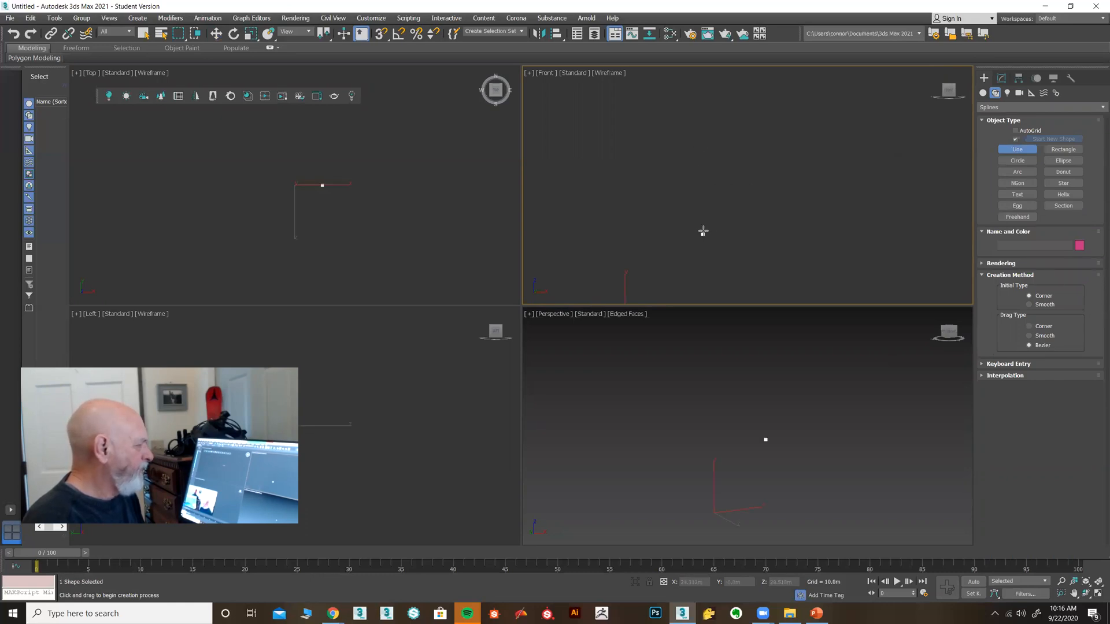
left_click(706, 174)
left_click(683, 173)
left_click(721, 121)
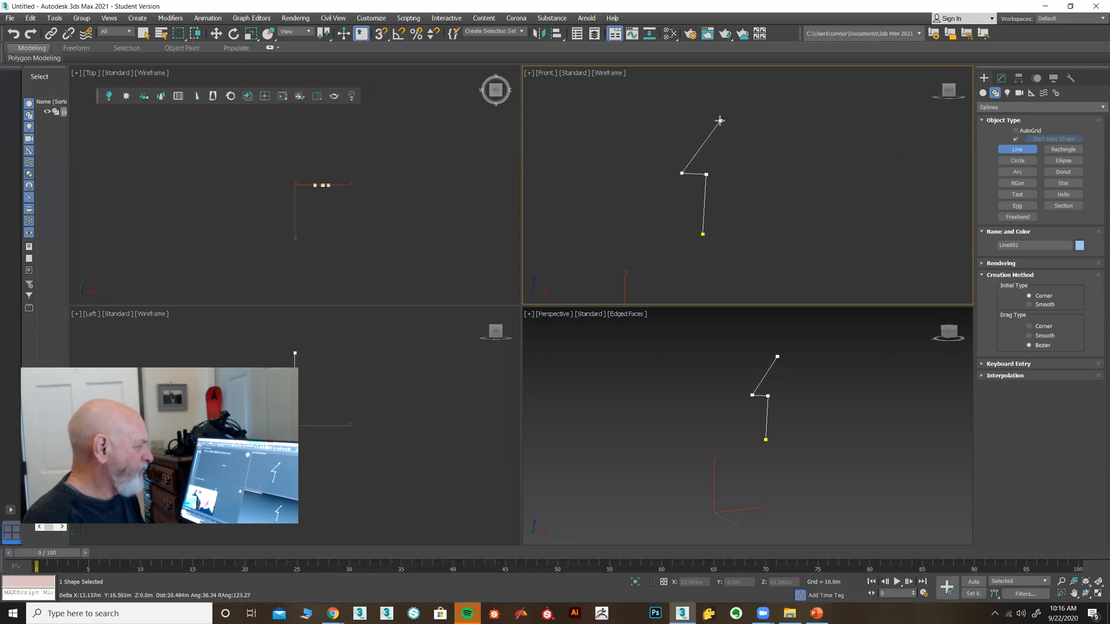
left_click(751, 176)
left_click(727, 175)
left_click(732, 208)
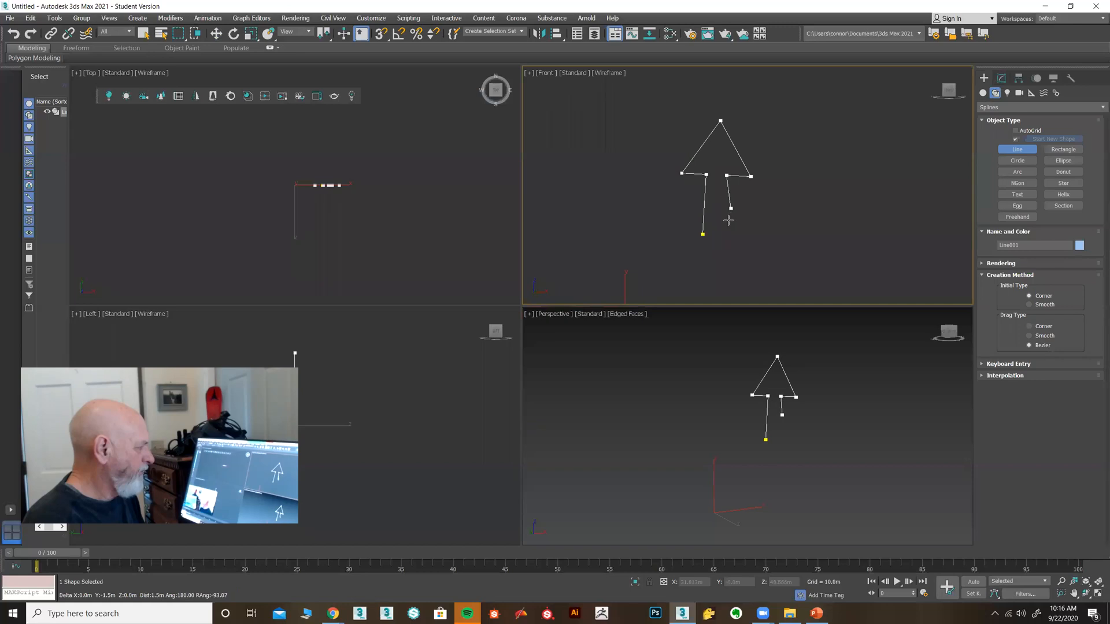
left_click(723, 236)
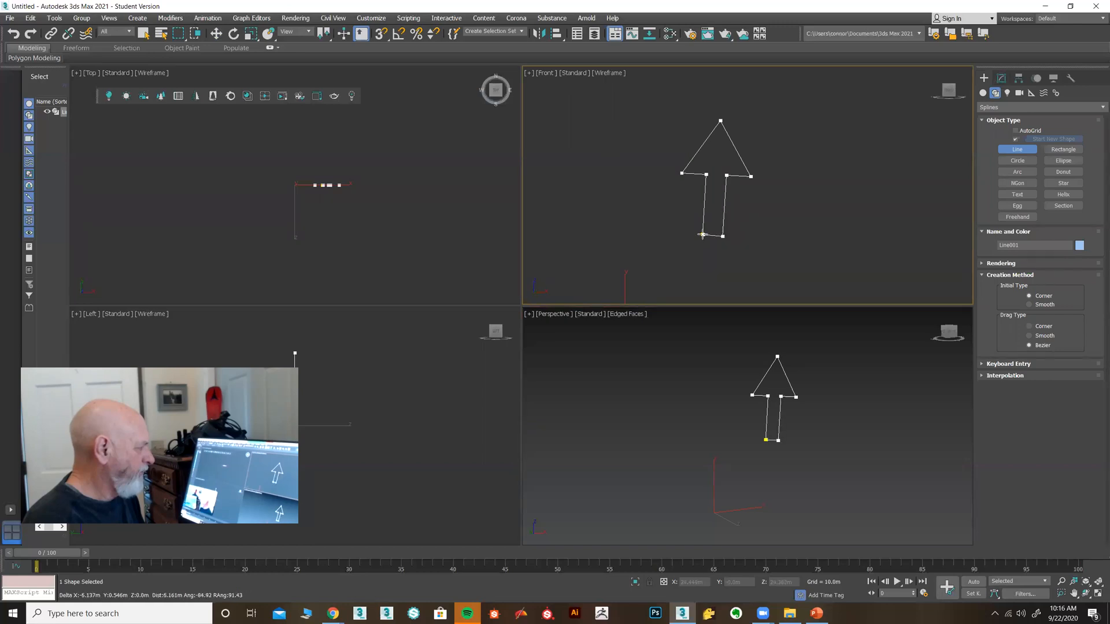
left_click(702, 235)
left_click(547, 314)
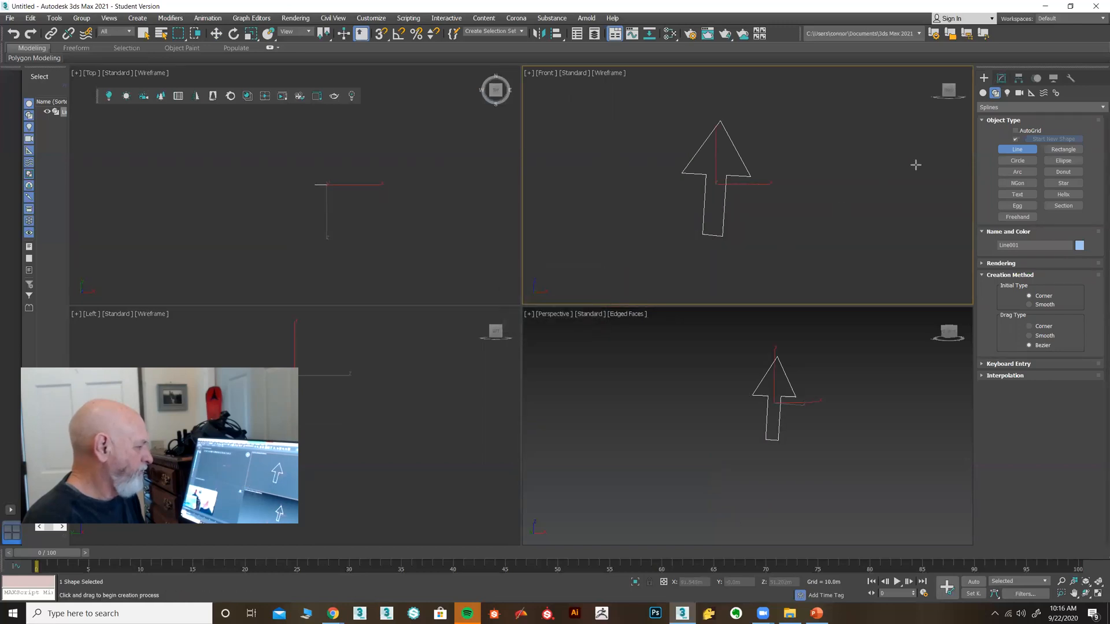
left_click(1001, 78)
Add an Extrude modifier to the arrow outline Line001 and maximize the perspective view
left_click(1098, 110)
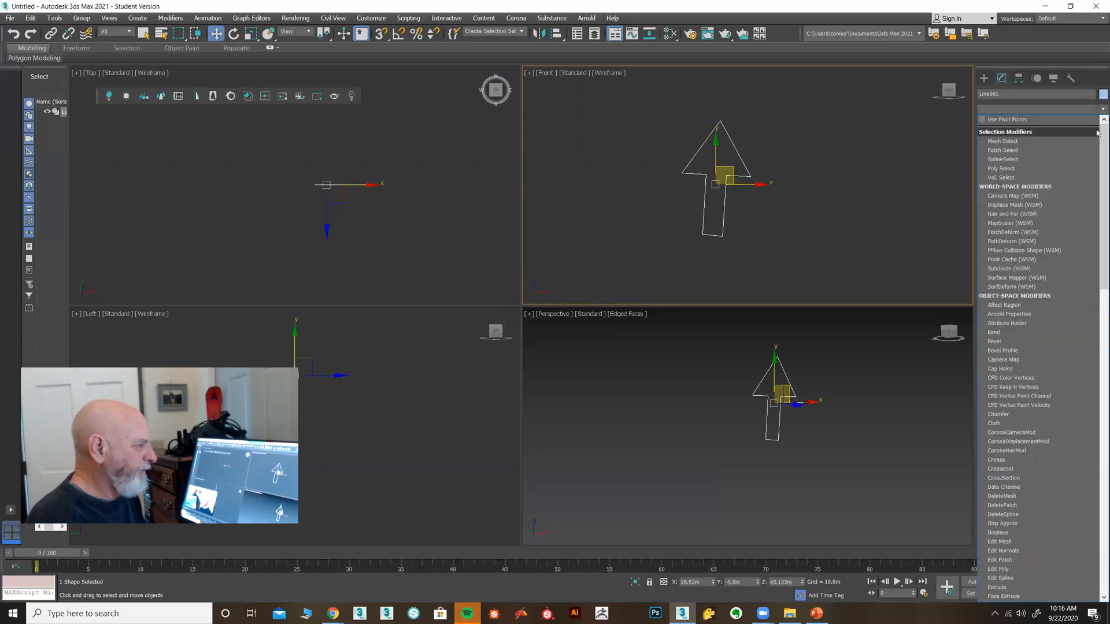
type("ex")
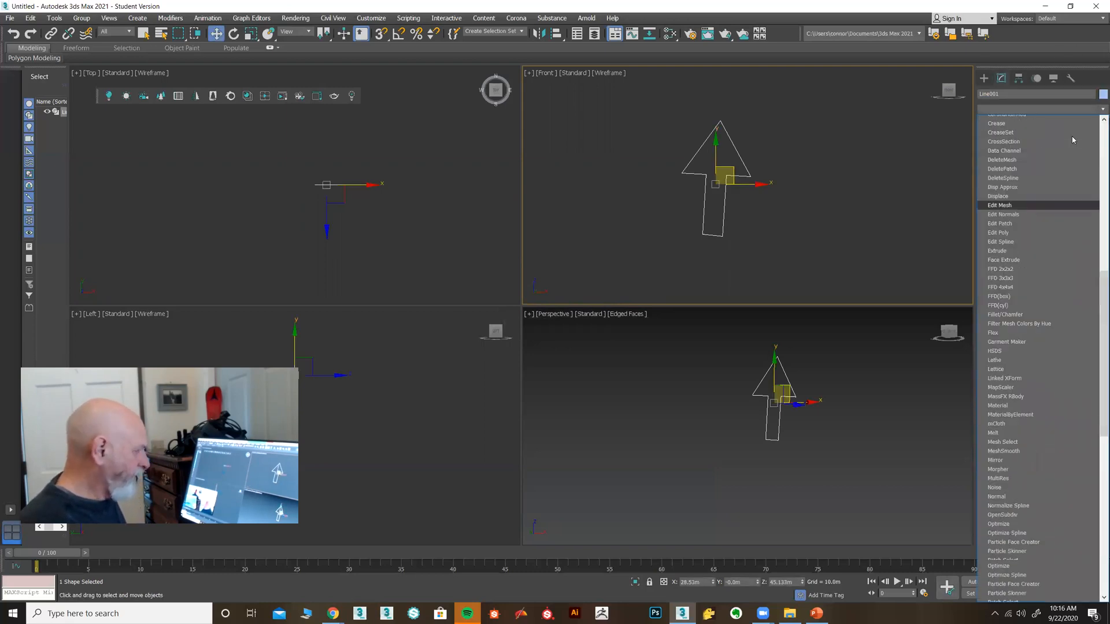
left_click(1008, 122)
middle_click_drag(834, 438, 821, 466)
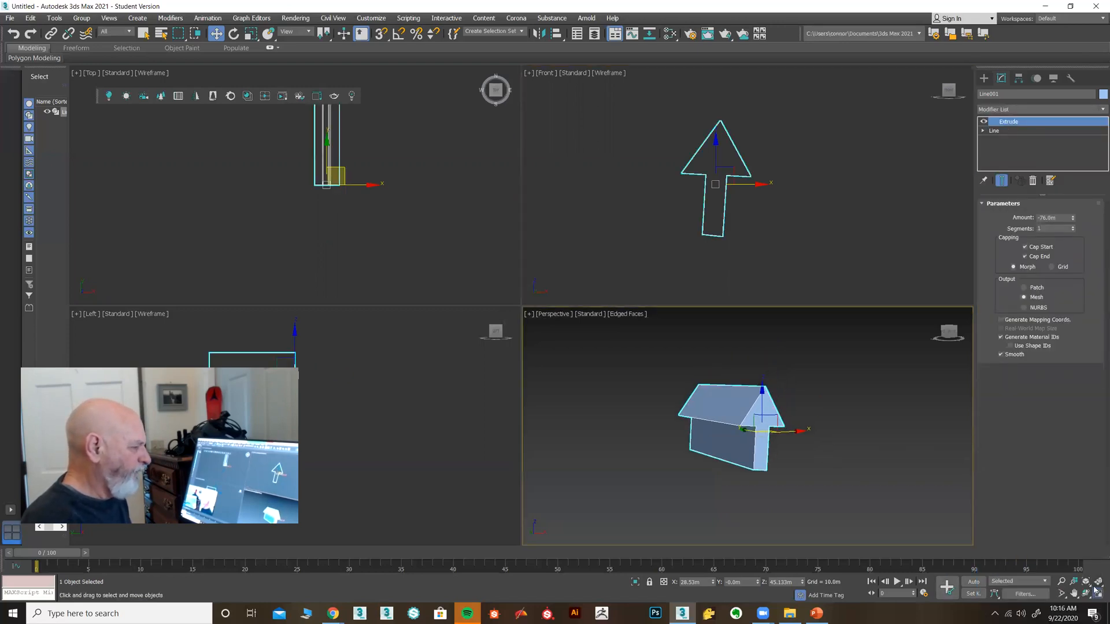
left_click(1097, 594)
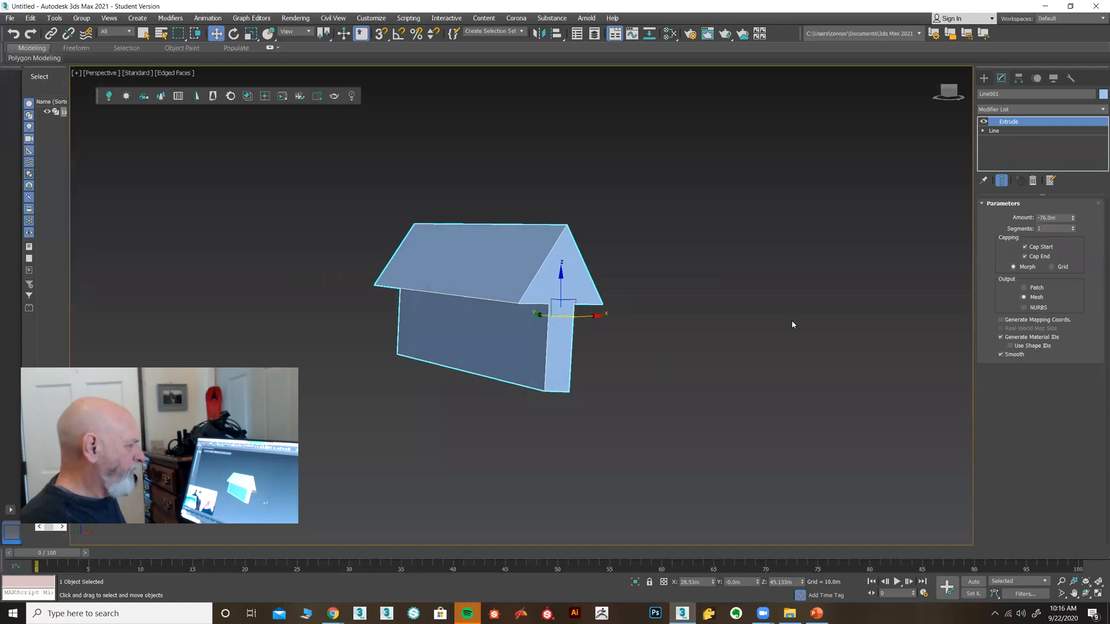
Set the Extrude Amount to -11.0m and check the thin arrow in the four viewports
left_click_drag(1073, 219, 1085, 162)
middle_click_drag(631, 375, 621, 376)
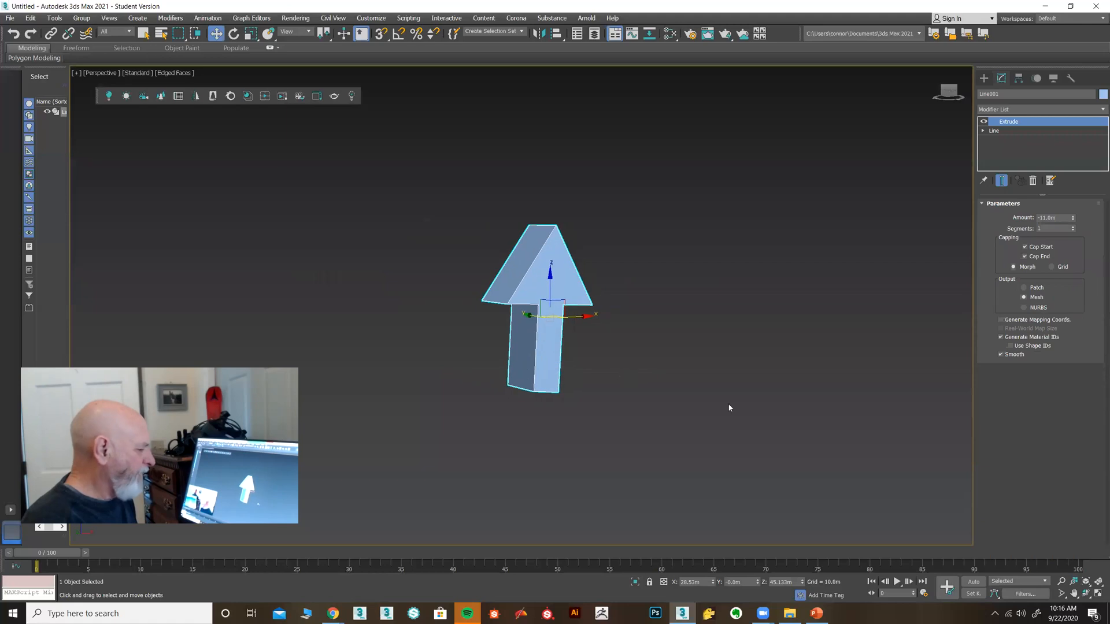
left_click(1098, 593)
left_click(683, 161)
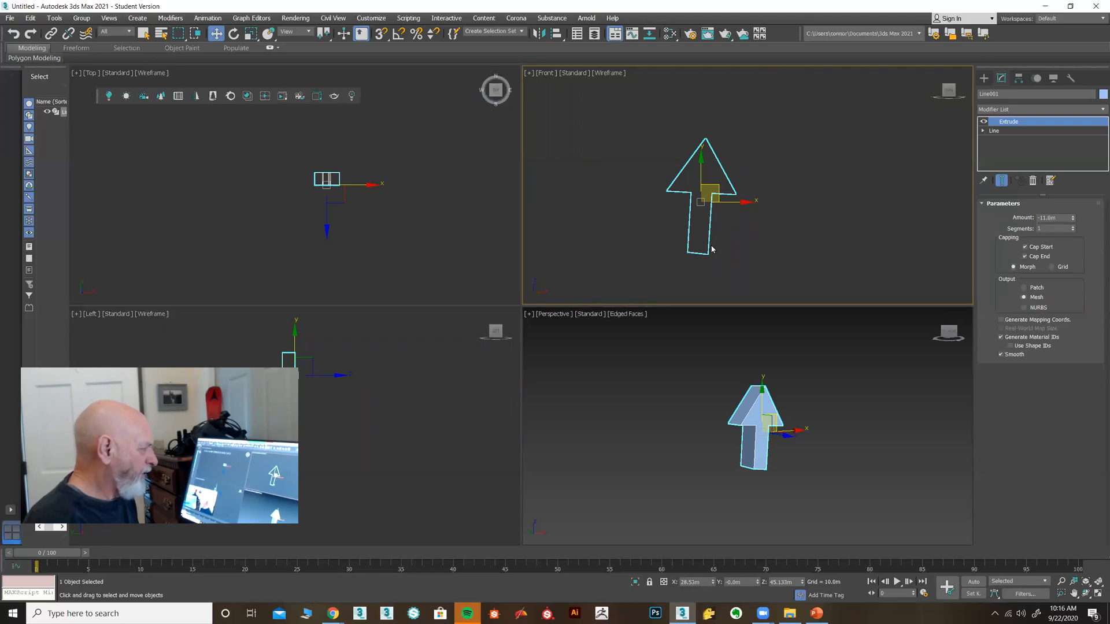
middle_click_drag(774, 383, 790, 380)
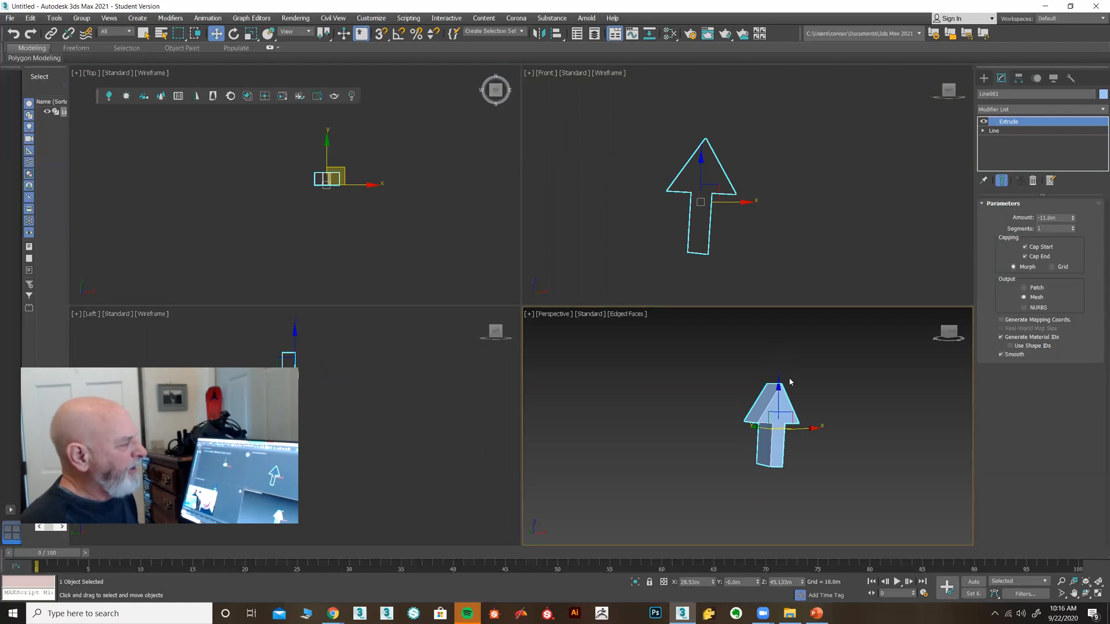